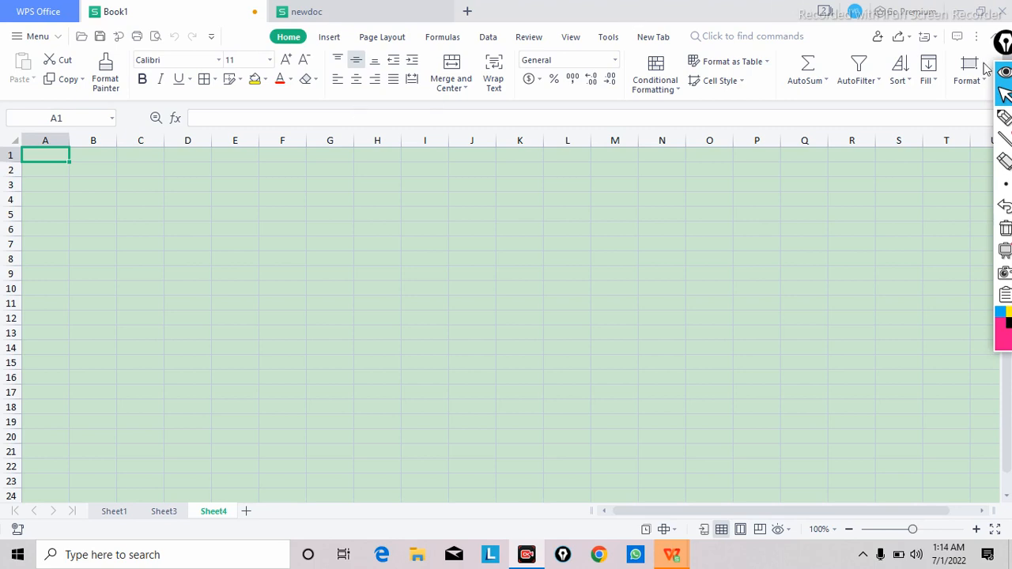
Step: Handwrite "Auto fill" in pink ink over the lower middle of the empty sheet, underline and encircle it, and return to the cursor mode
click(1004, 119)
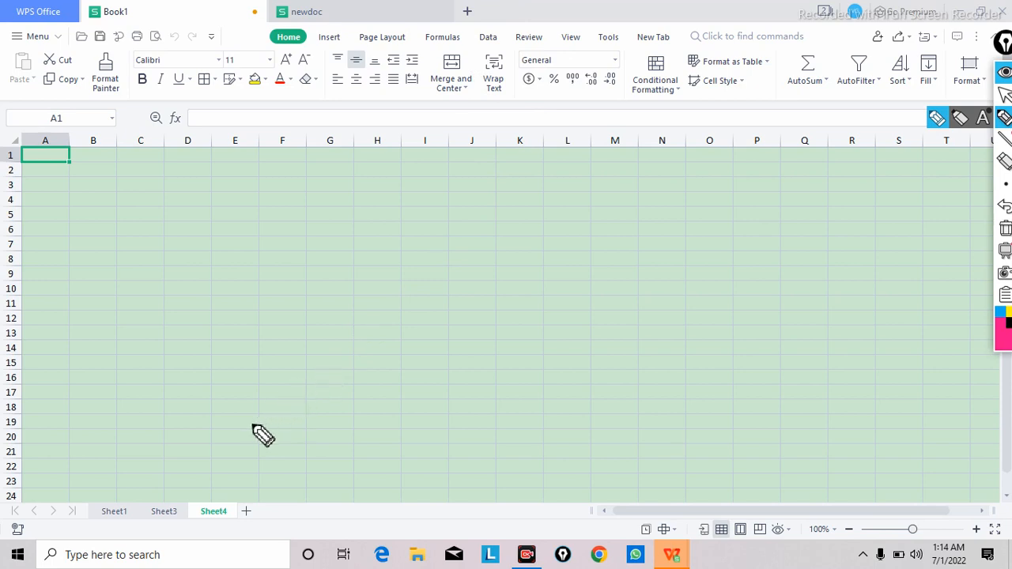
click(527, 555)
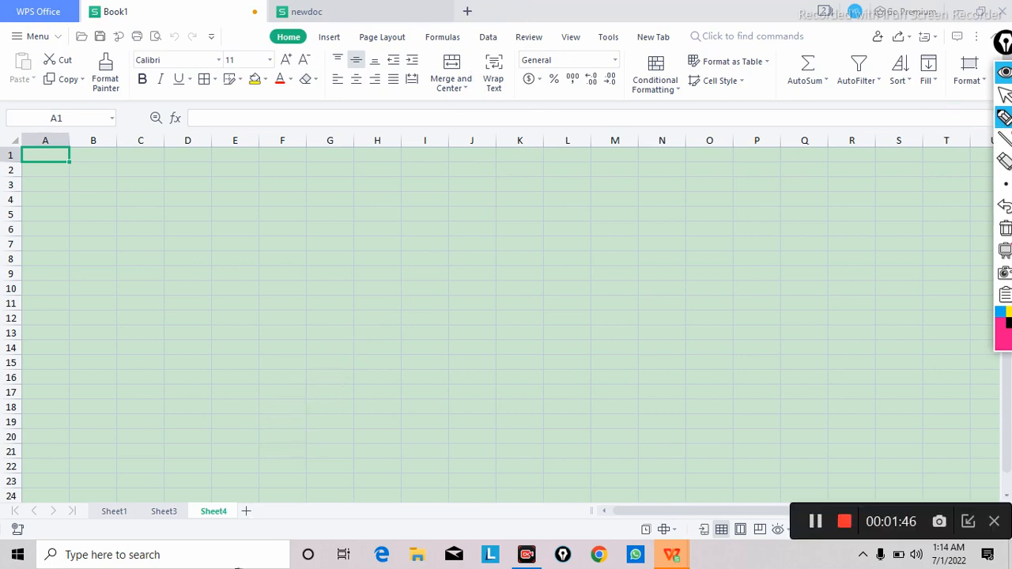
mouse_move(313, 491)
mouse_down()
mouse_move(308, 461)
mouse_move(346, 458)
mouse_move(327, 434)
mouse_move(345, 446)
mouse_move(393, 409)
mouse_move(393, 434)
mouse_move(409, 422)
mouse_move(414, 443)
mouse_move(418, 420)
mouse_move(493, 398)
mouse_move(493, 417)
mouse_move(510, 404)
mouse_up()
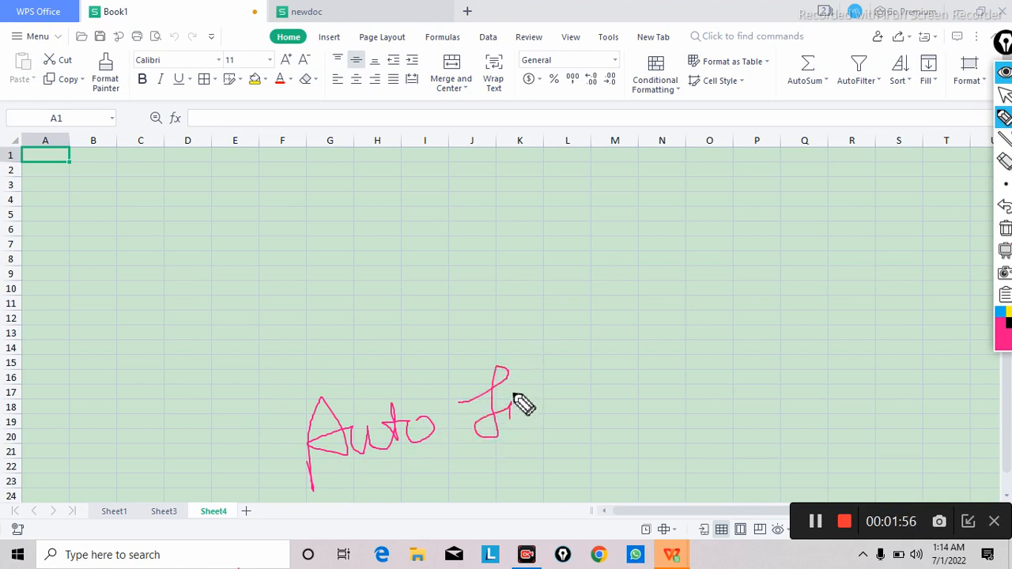
mouse_move(518, 429)
mouse_down()
mouse_move(543, 406)
mouse_move(545, 385)
mouse_move(562, 407)
mouse_up()
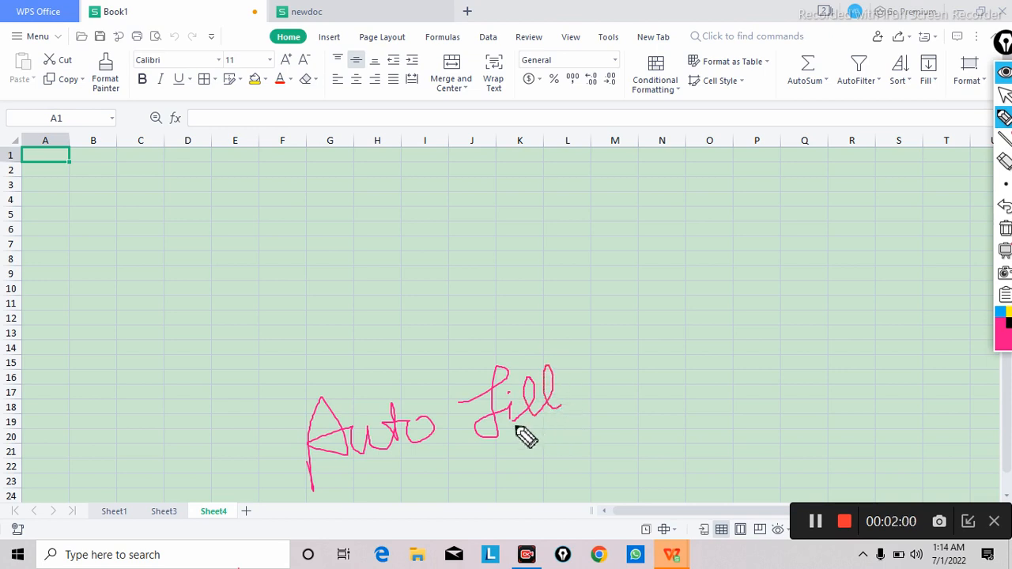
mouse_move(370, 466)
mouse_down()
mouse_move(583, 408)
mouse_move(490, 369)
mouse_move(290, 371)
mouse_move(287, 429)
mouse_move(320, 476)
mouse_move(420, 463)
mouse_up()
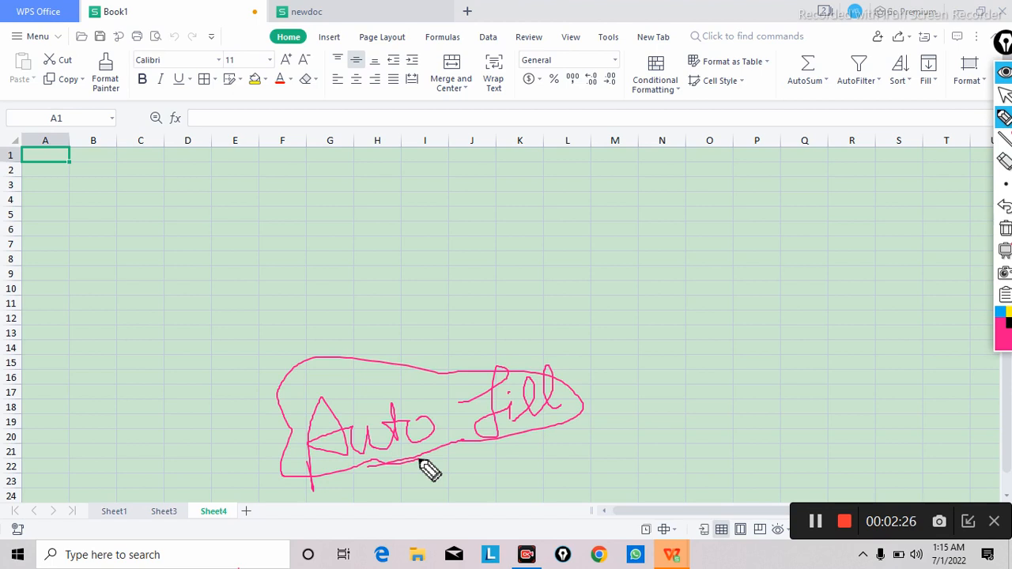
click(1005, 97)
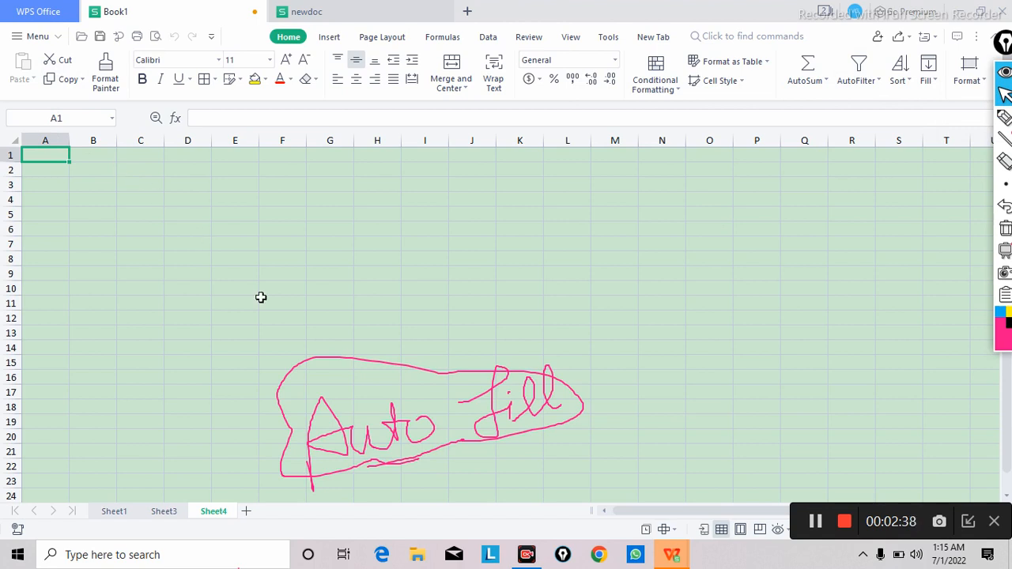
Step: Enter the numbers 1, 2, 3, 4 and 5 one by one in cells B1 to B5
click(86, 156)
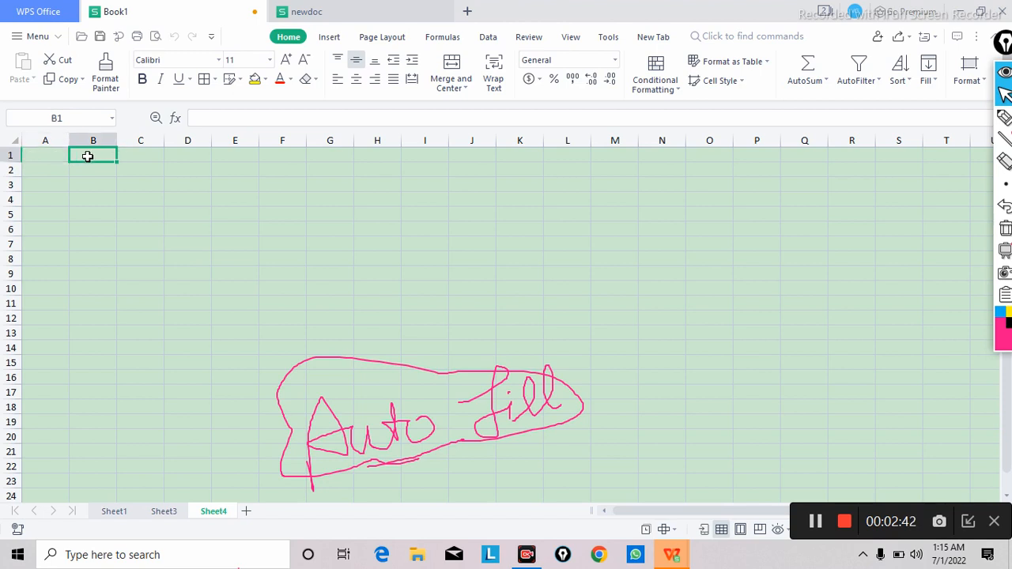
text(1)
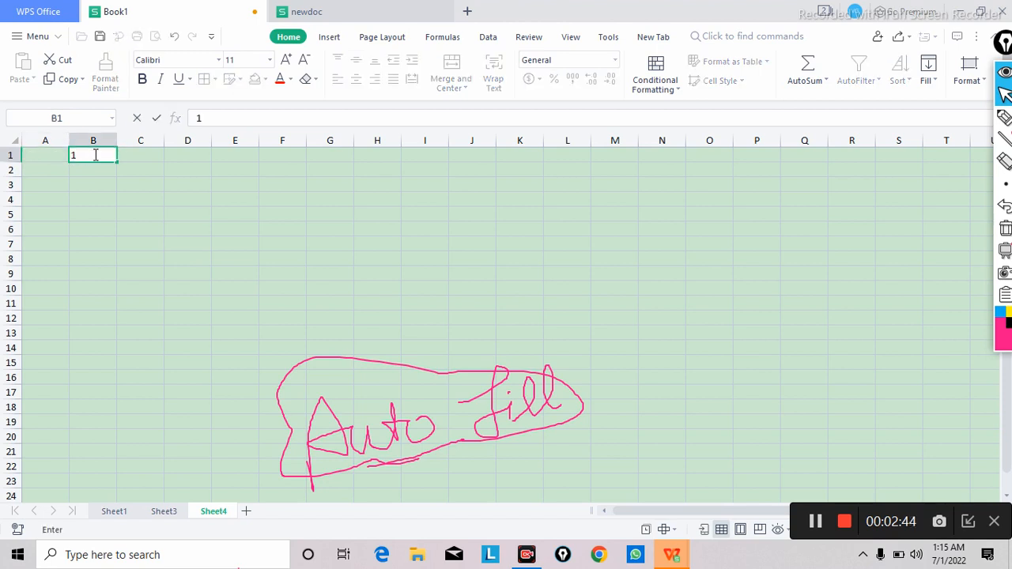
key(Return)
text(2)
key(Return)
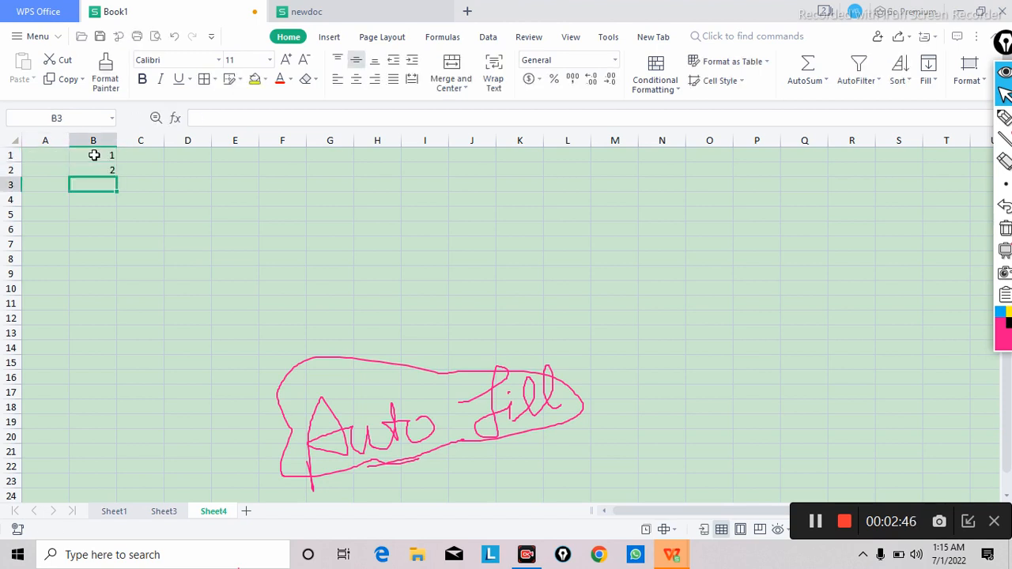
text(3)
key(Return)
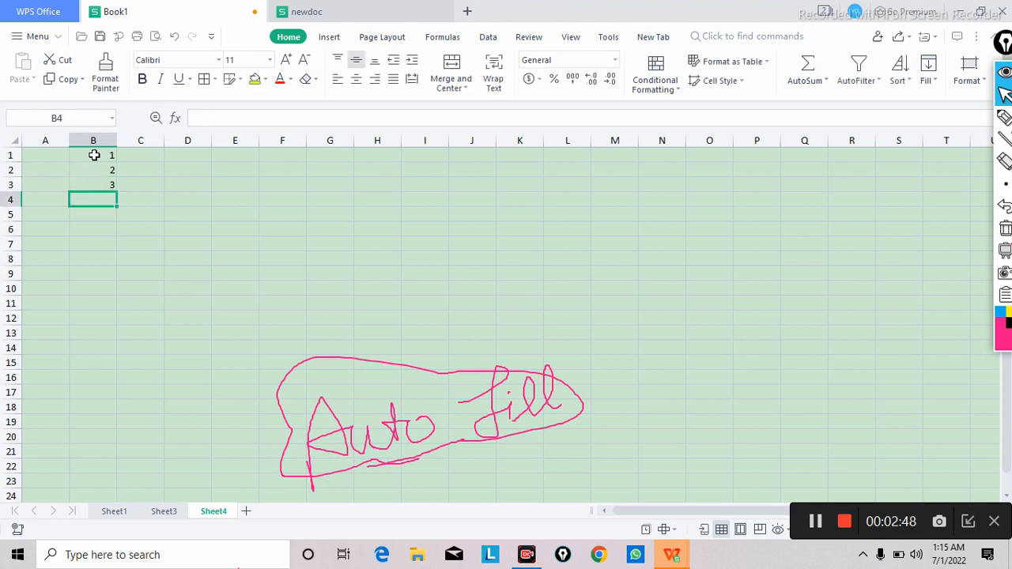
text(4)
key(Return)
text(4)
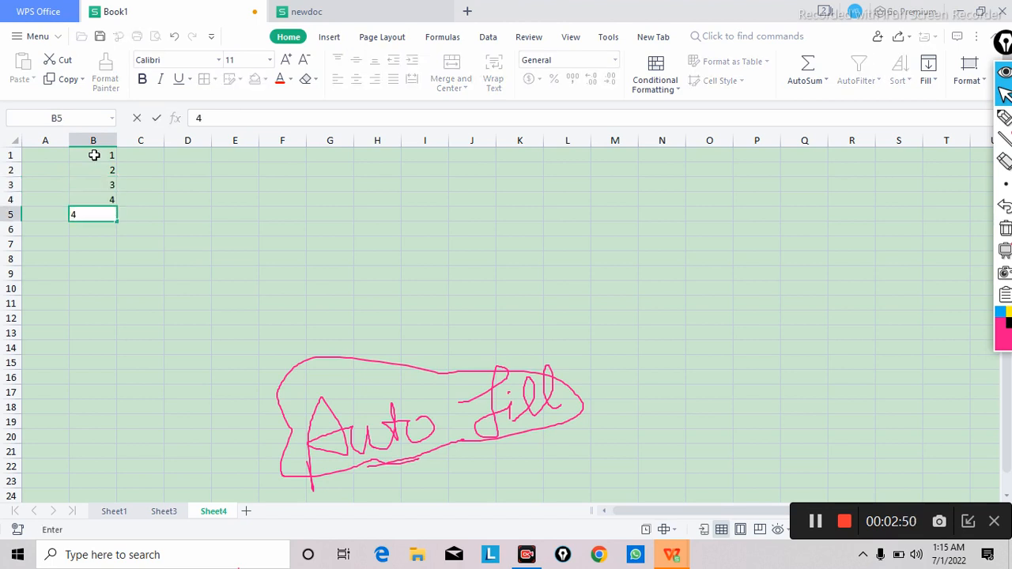
key(BackSpace)
text(5)
key(Return)
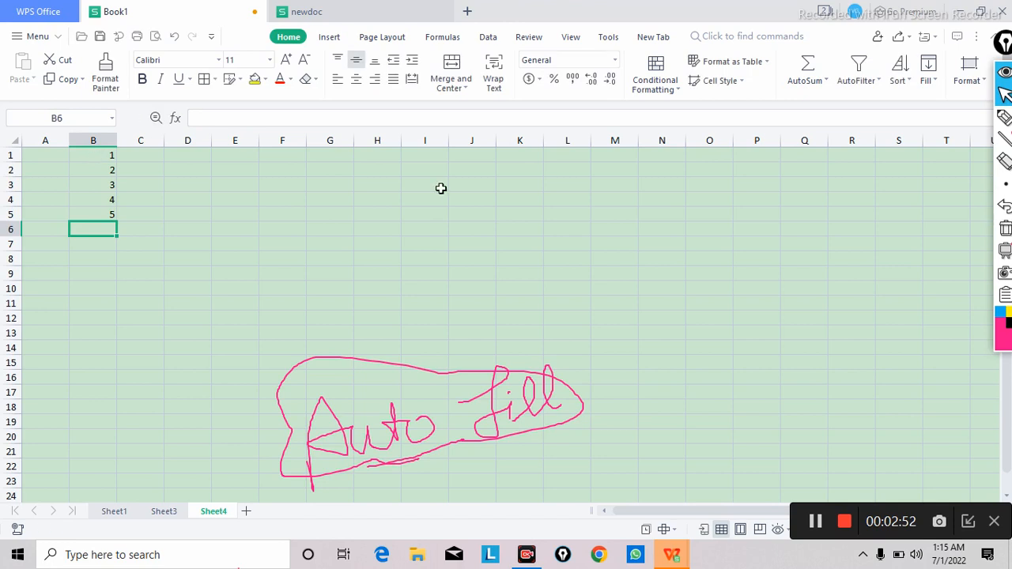
Step: Enter 1 and 2 in cells D1 and D2, and auto-fill the series down to D20
click(181, 158)
text(1)
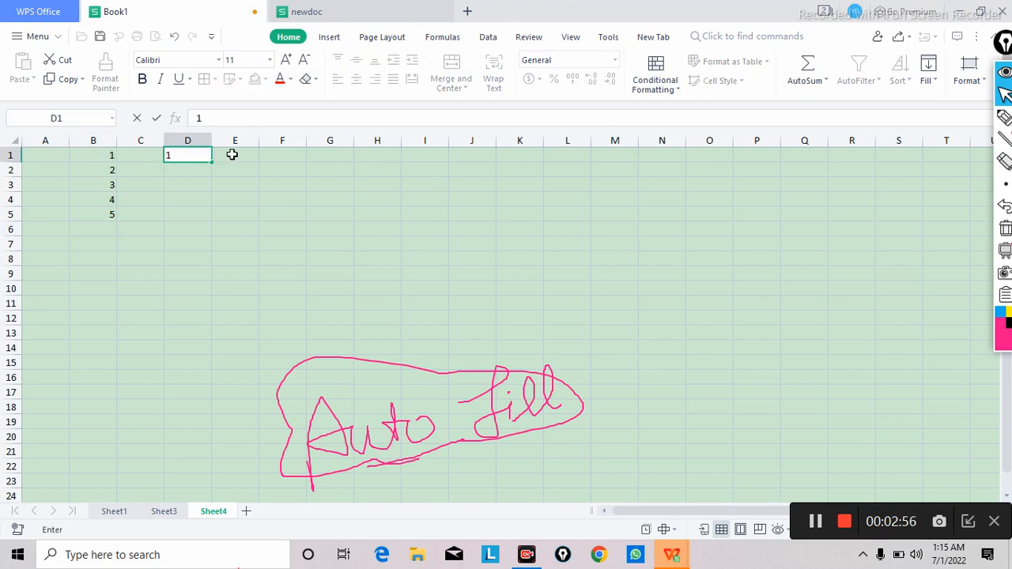
key(Return)
text(2)
key(Return)
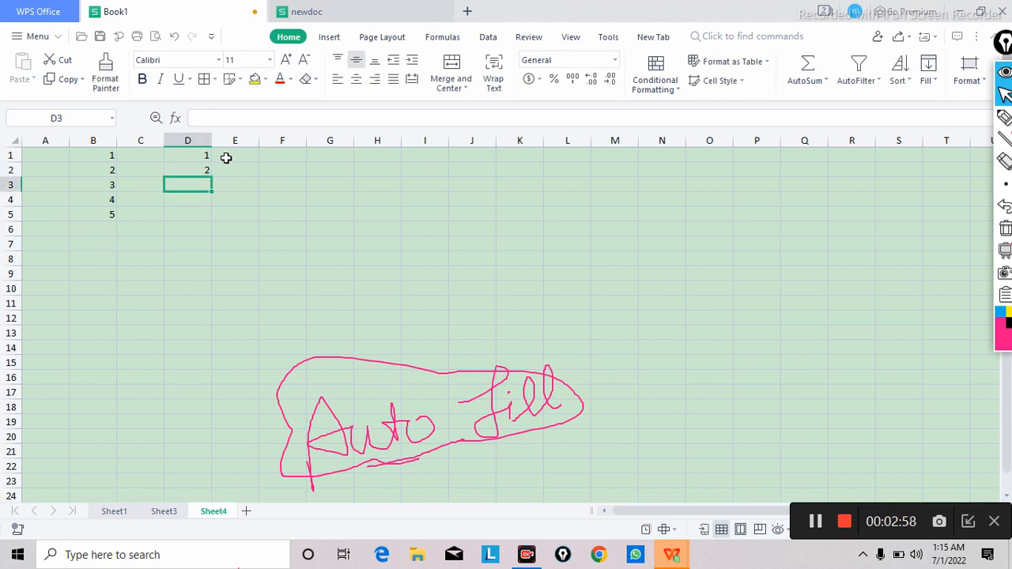
click(139, 159)
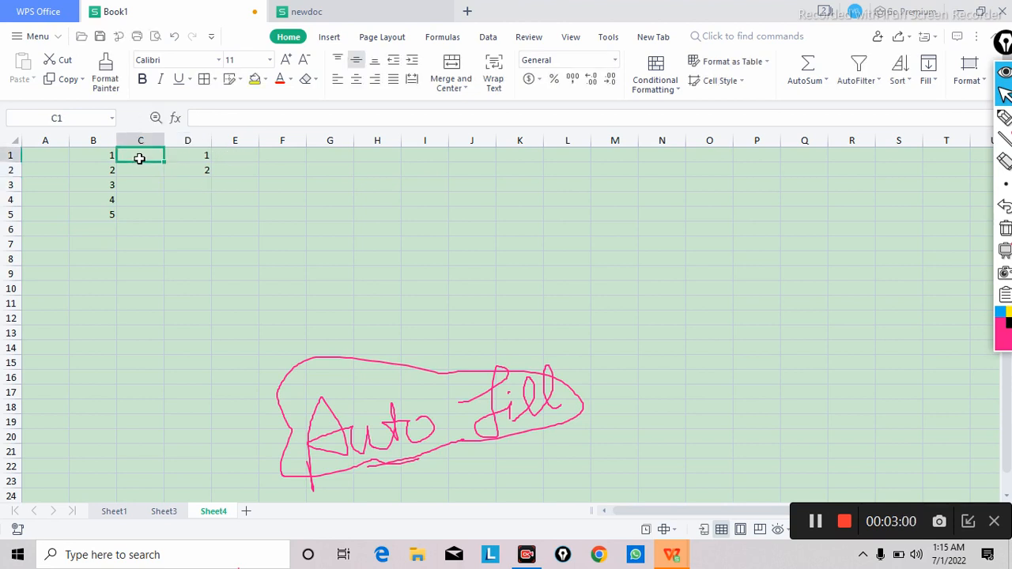
drag(181, 160, 210, 440)
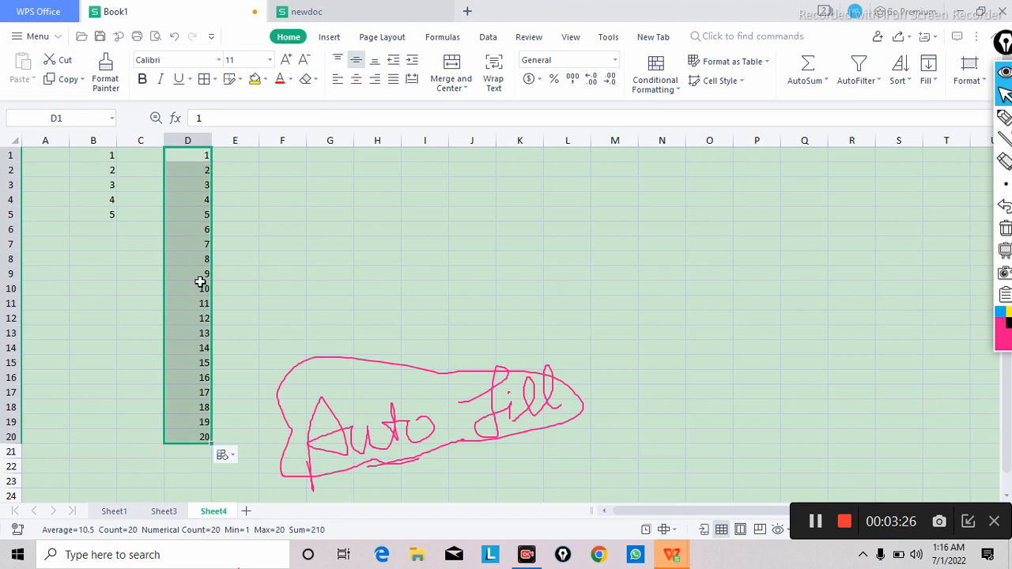
Step: Enter 2 and 4 in cells F1 and F2, and auto-fill the even-number series down to F23
click(286, 160)
text(2)
key(Return)
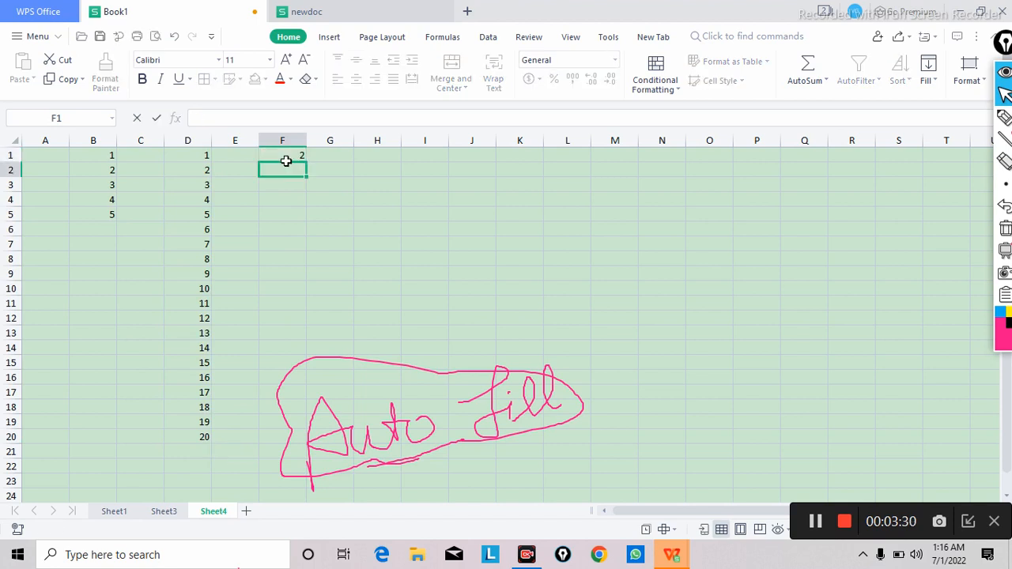
text(4)
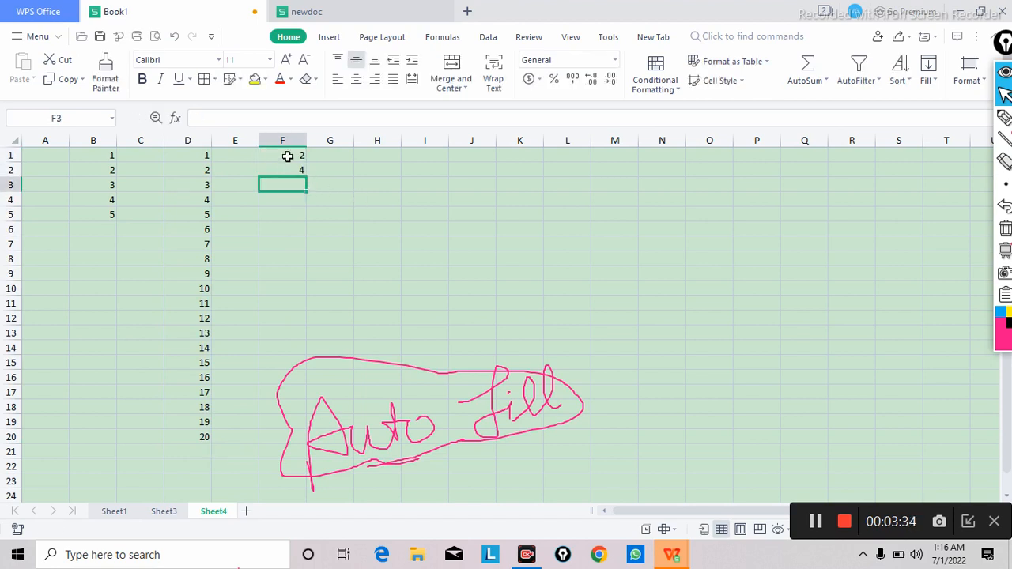
drag(288, 156, 305, 500)
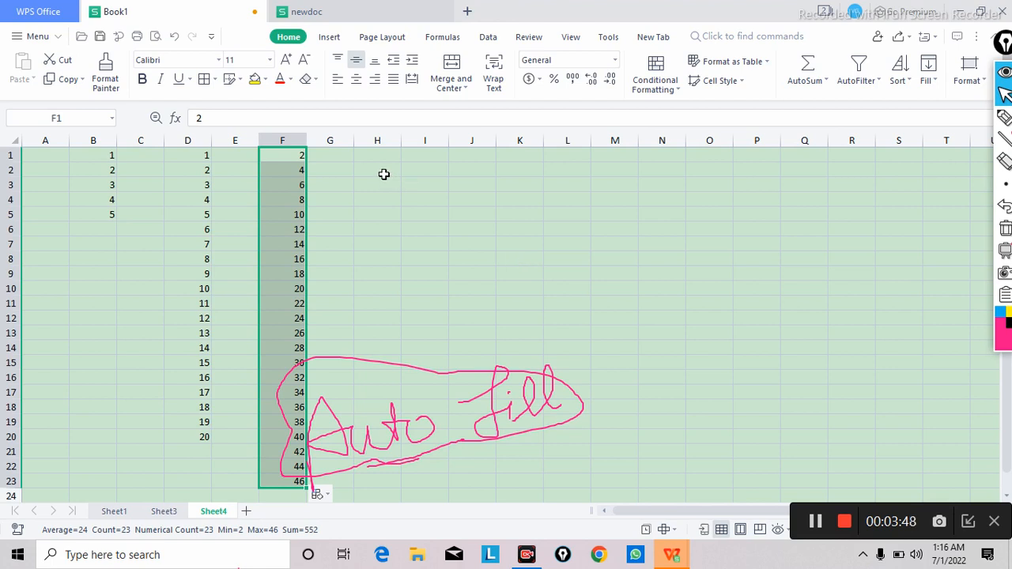
Step: Enter SUN and MON in cells H1 and H2, and auto-fill the weekday series down to H16
click(379, 157)
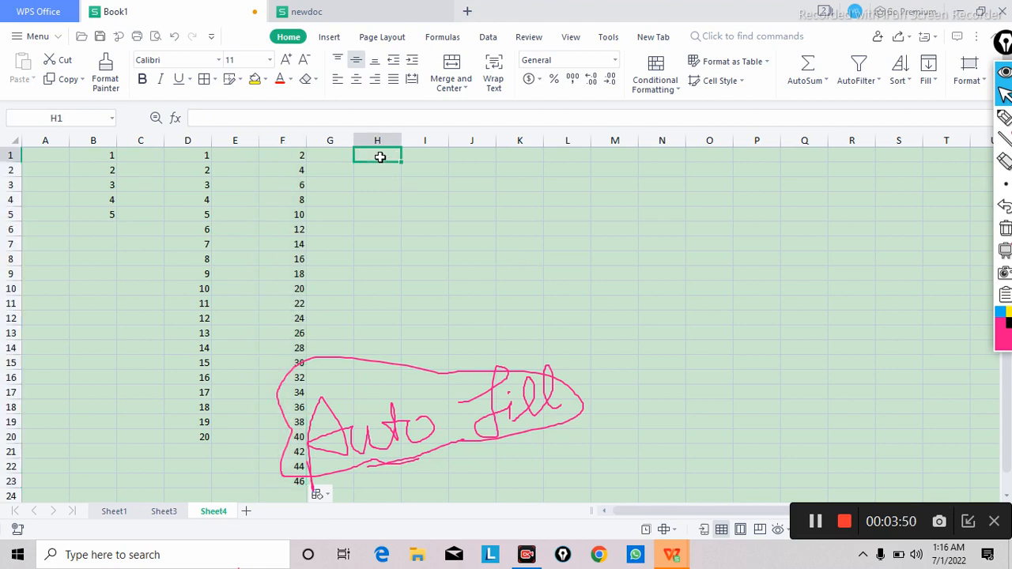
text(SUM)
key(Return)
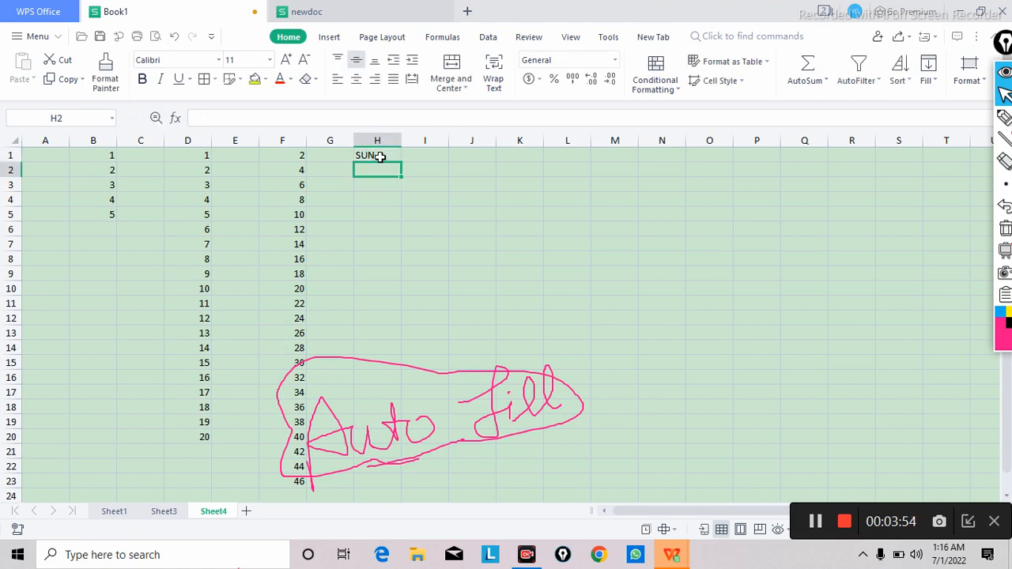
text(MON)
key(Return)
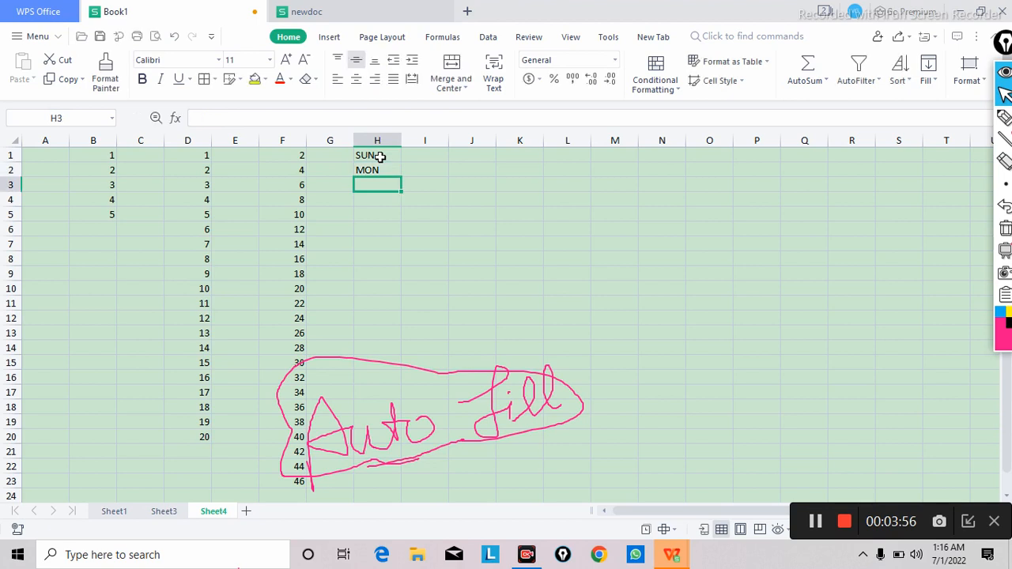
click(458, 158)
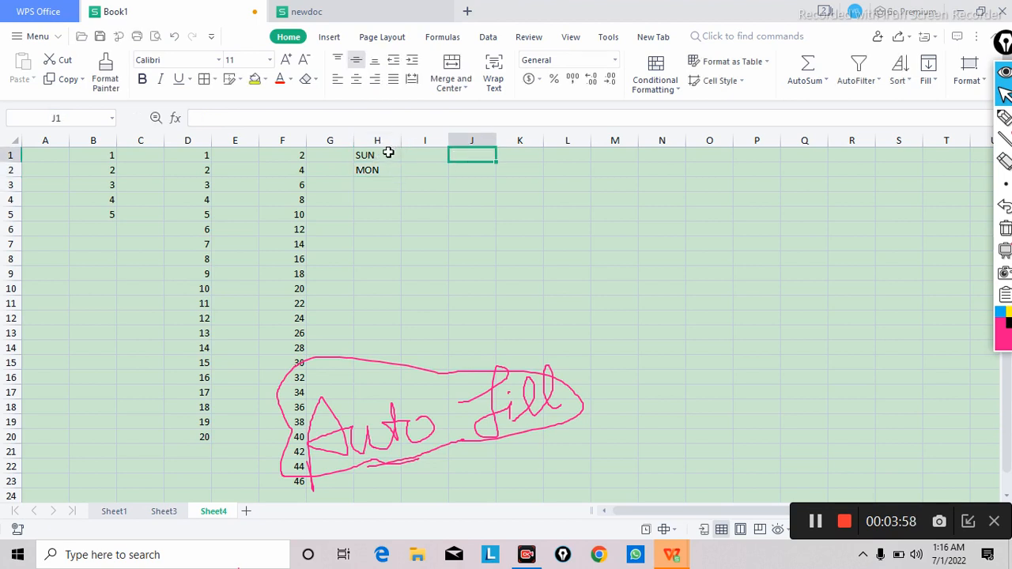
click(388, 154)
click(390, 167)
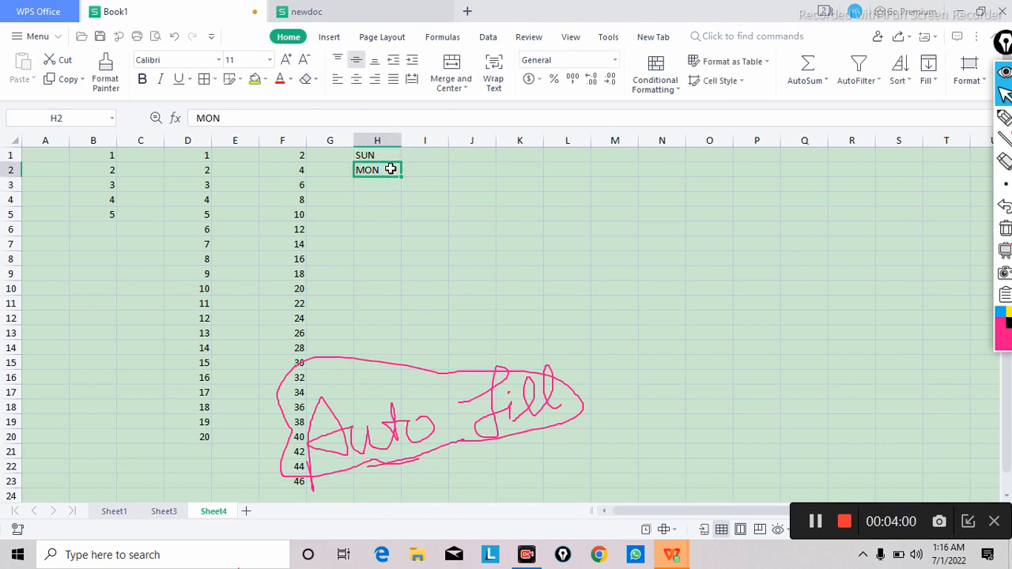
drag(385, 155, 393, 169)
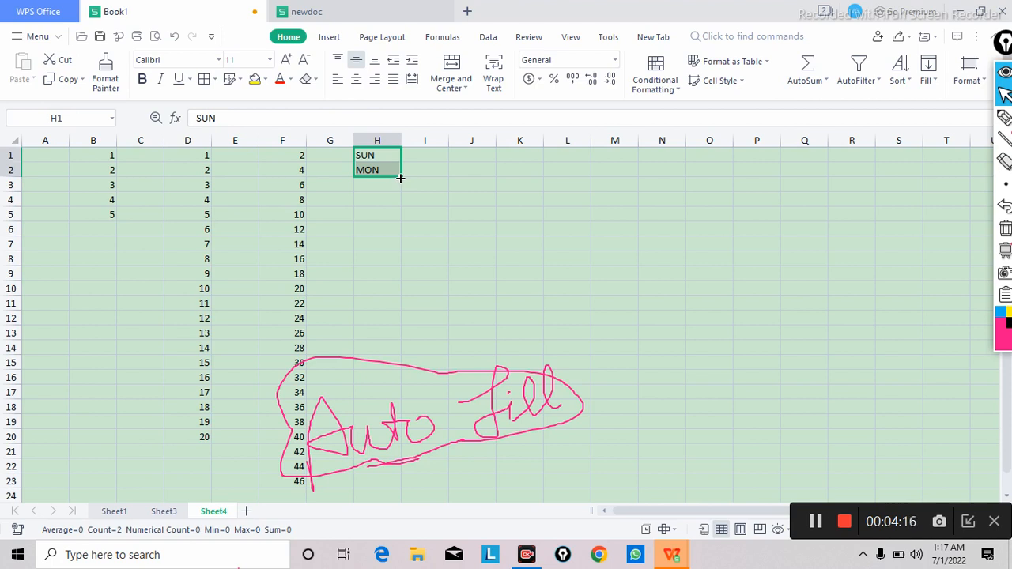
drag(400, 178, 403, 384)
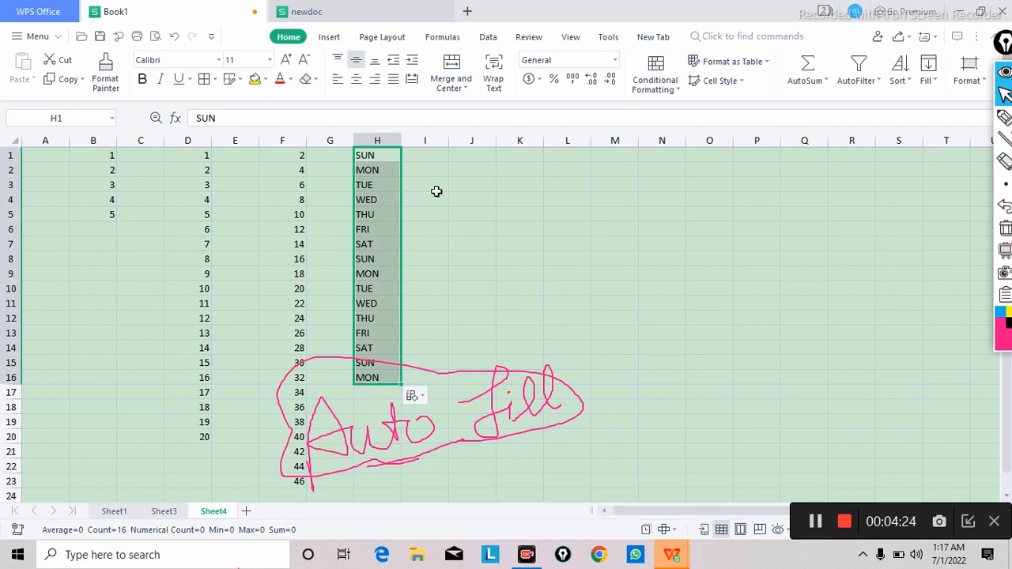
Step: Enter JAN and FEB in cells J1 and J2, and auto-fill the month series down to J19
click(471, 156)
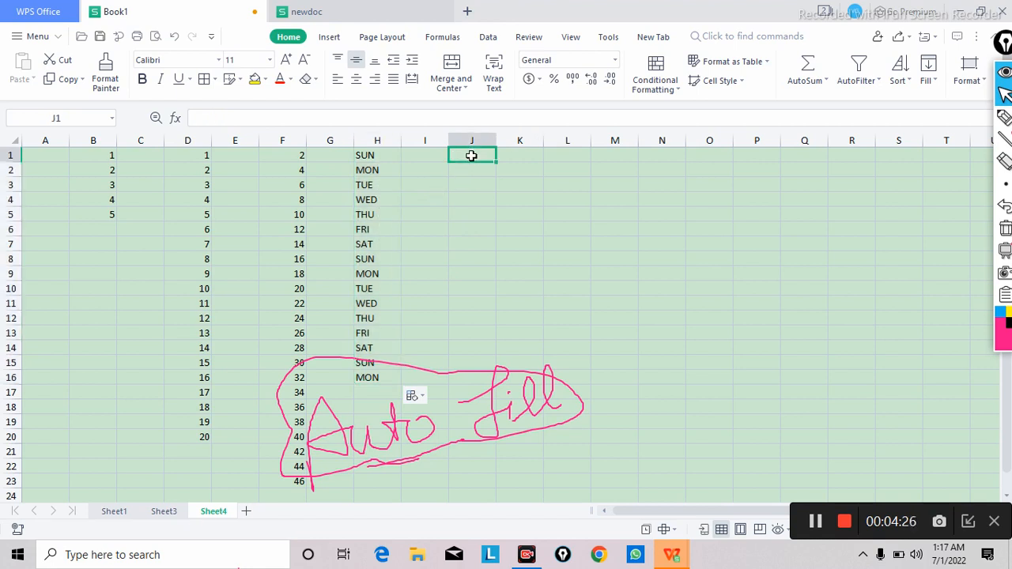
text(JAN)
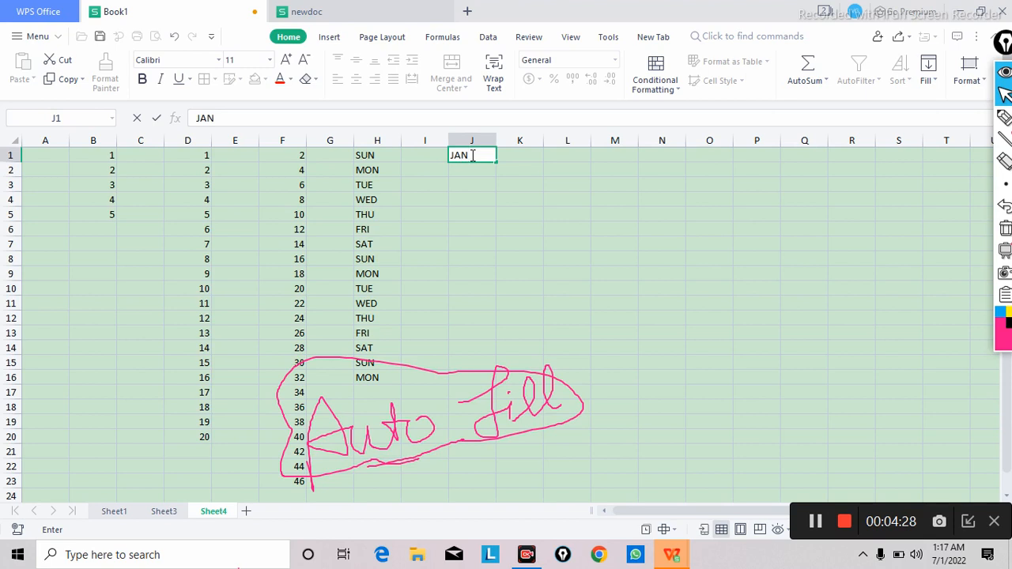
key(Return)
text(FEB)
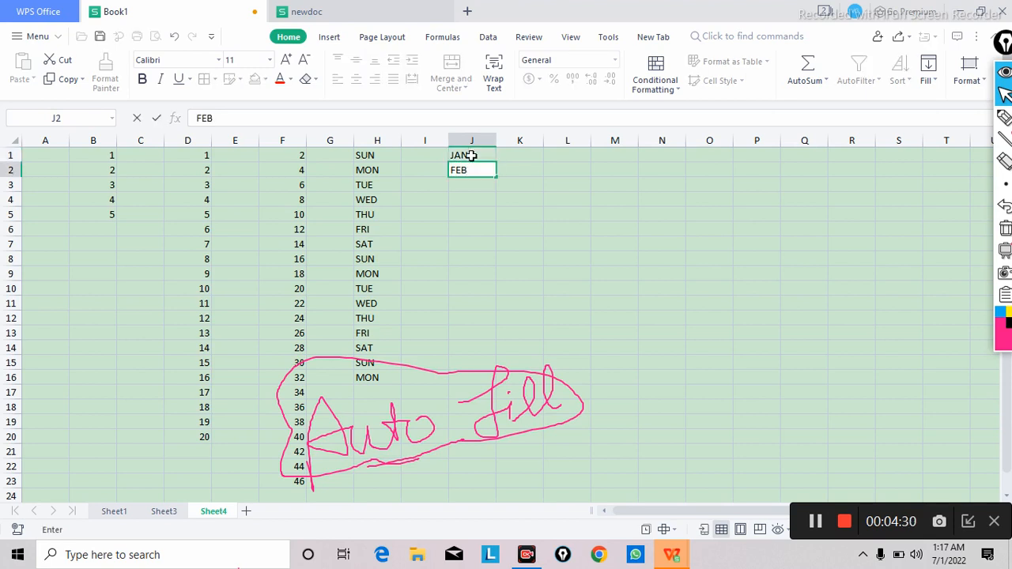
key(Return)
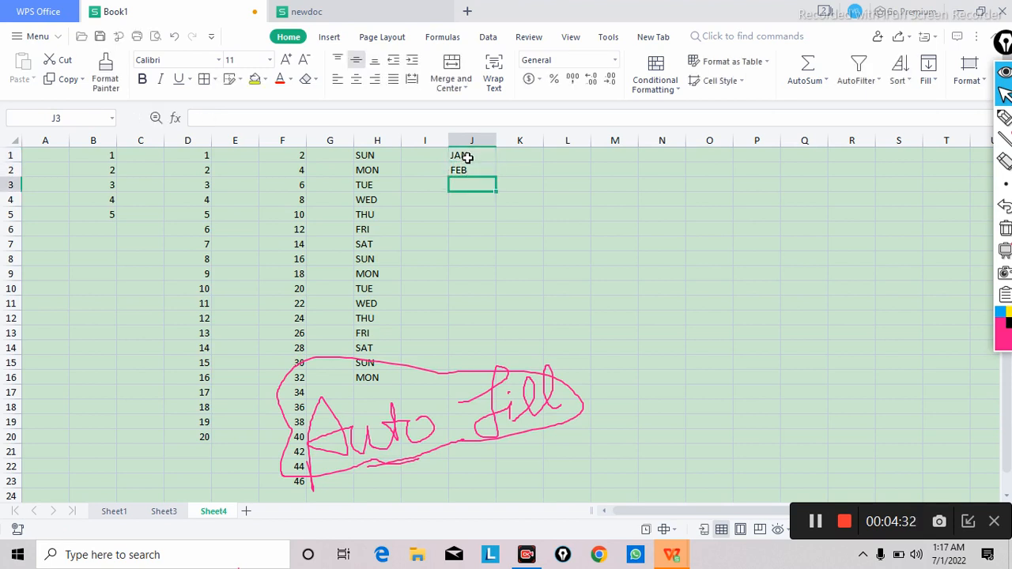
drag(469, 156, 466, 168)
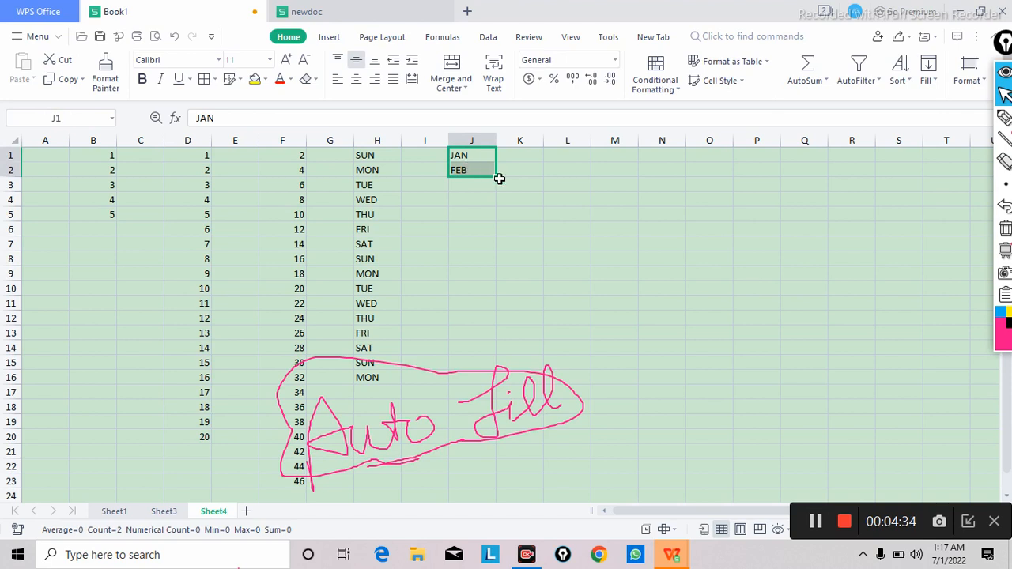
drag(496, 175, 518, 389)
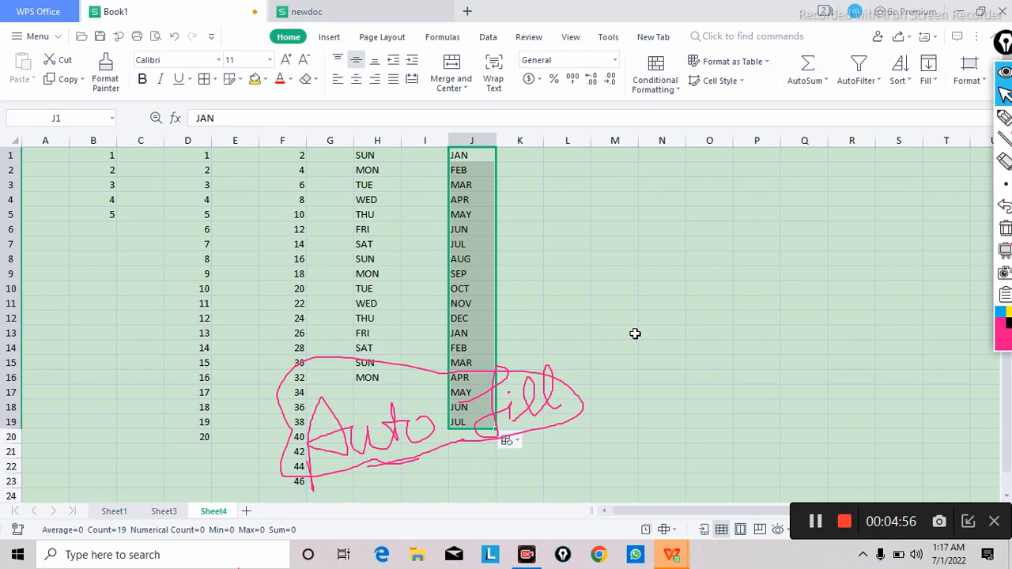
Step: Add a new blank sheet after Sheet4 and clear all the ink annotations from the screen
click(247, 513)
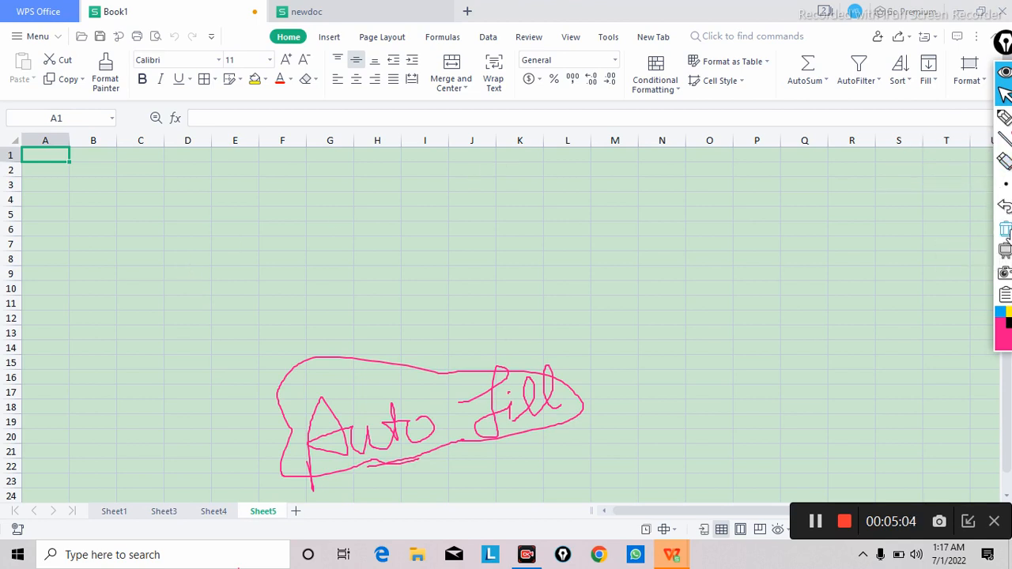
click(1005, 230)
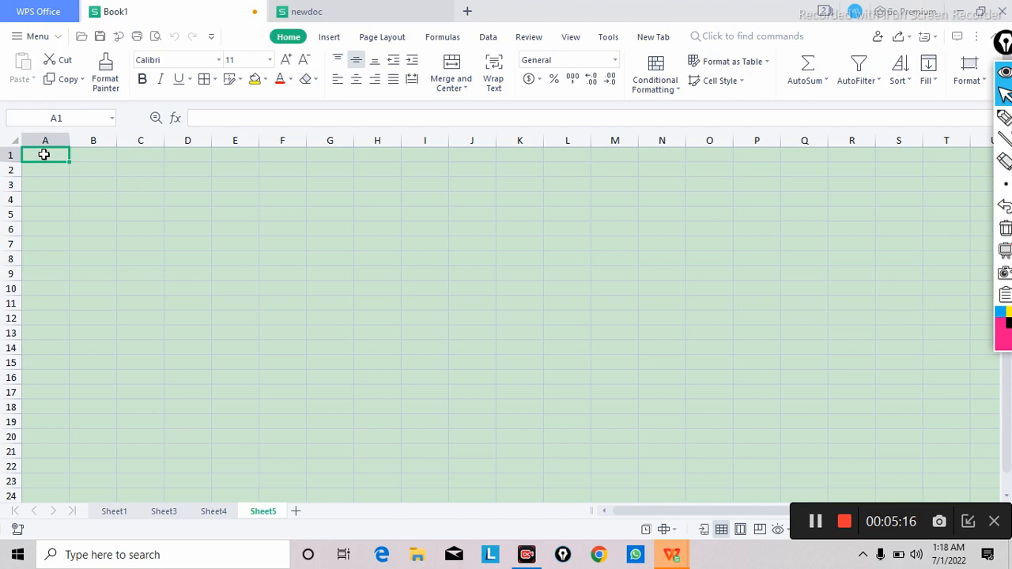
click(556, 291)
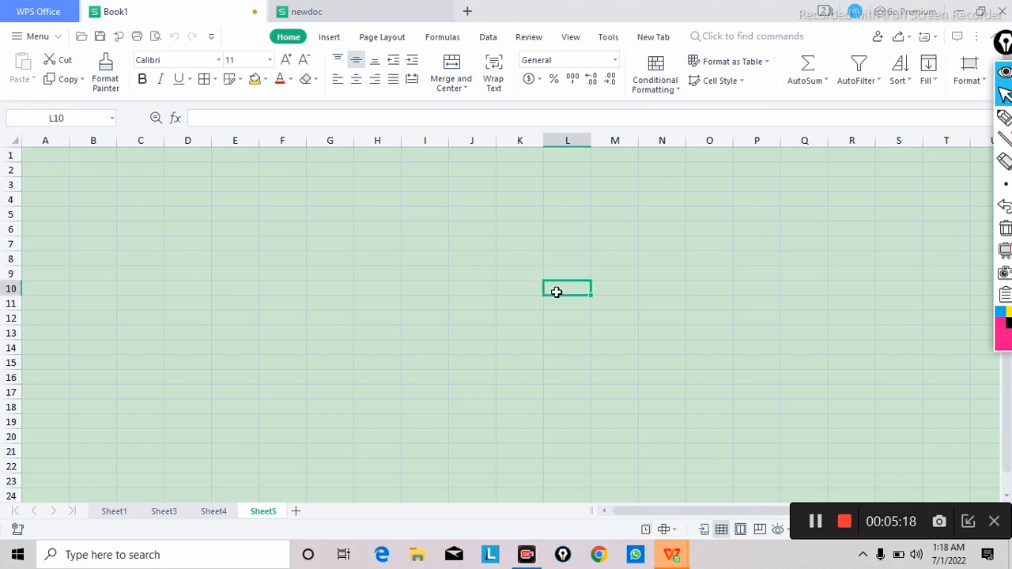
Step: Enter four people's first names in cells A1 to A4, one per row
click(36, 155)
text(SA)
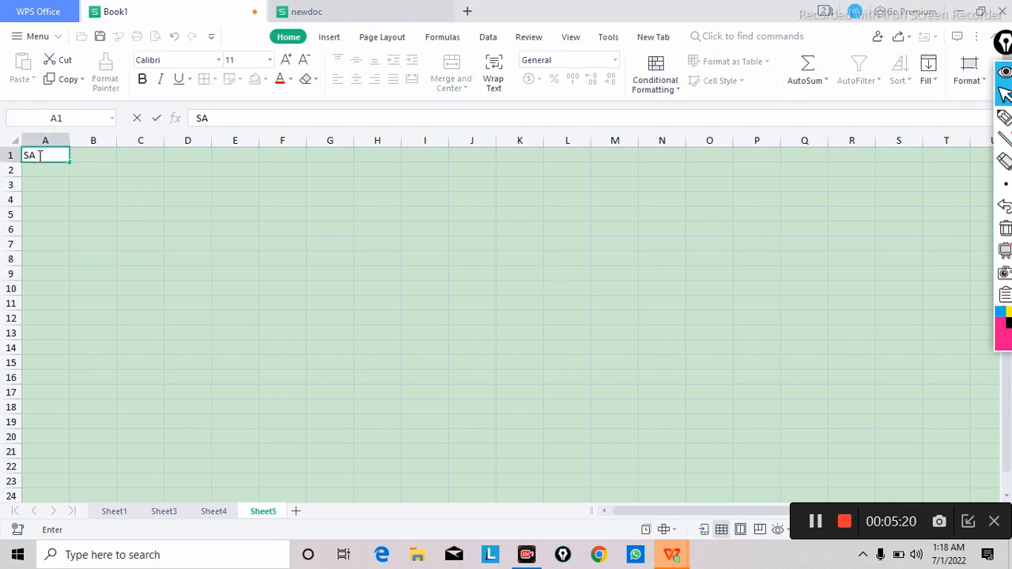
text(KAR)
key(Return)
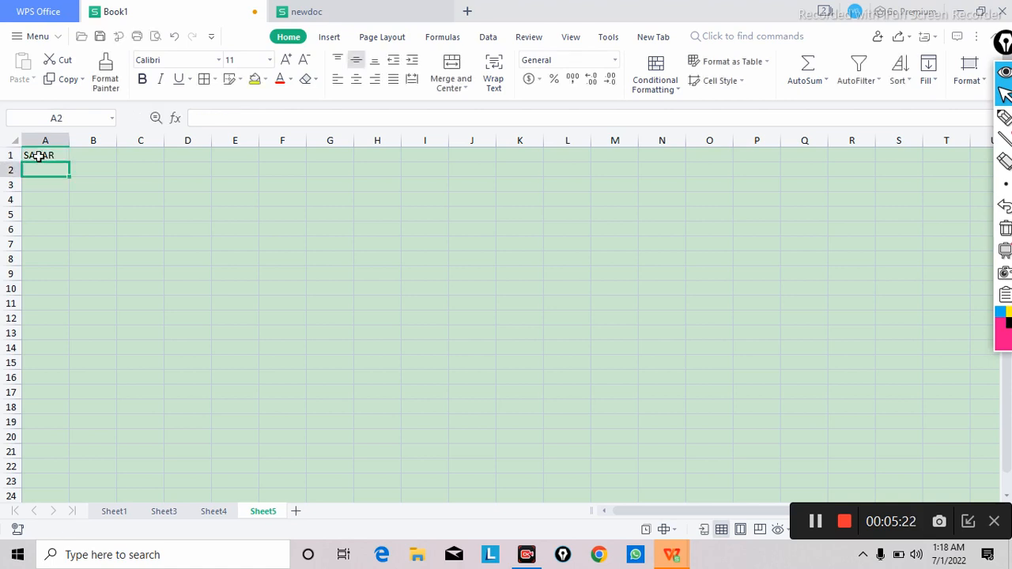
text(VAIBHAV)
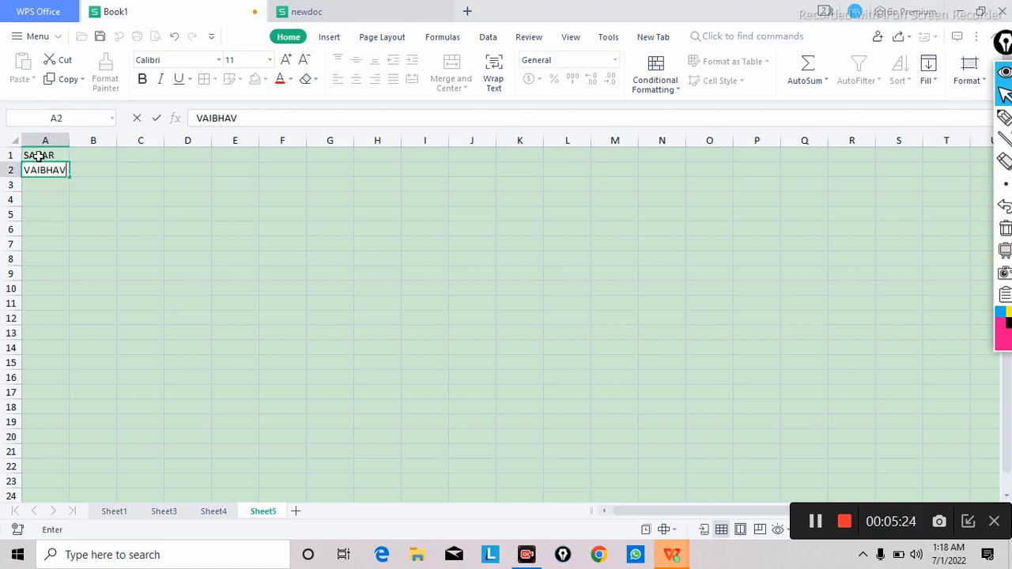
key(Return)
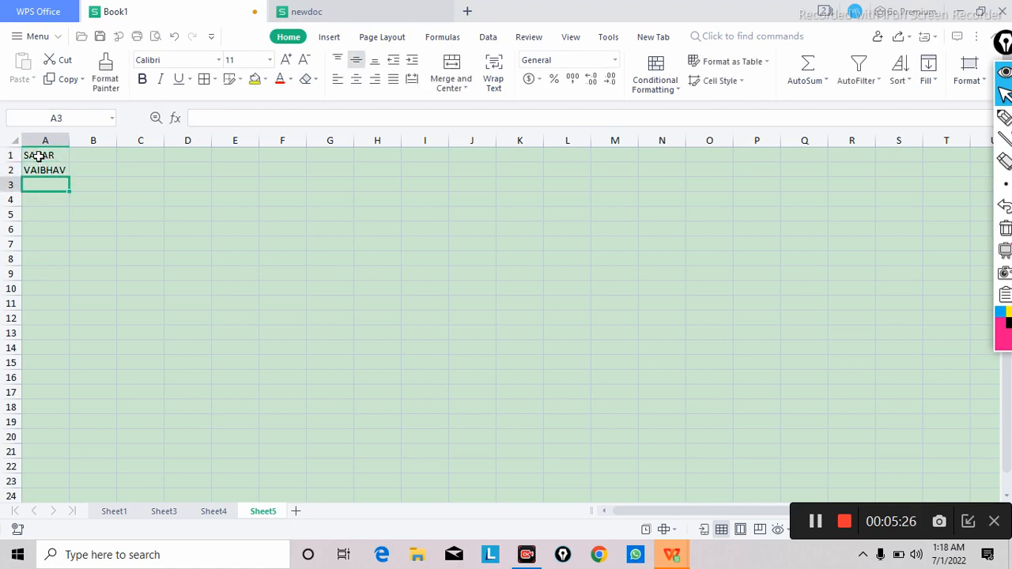
text(KUSH)
key(Return)
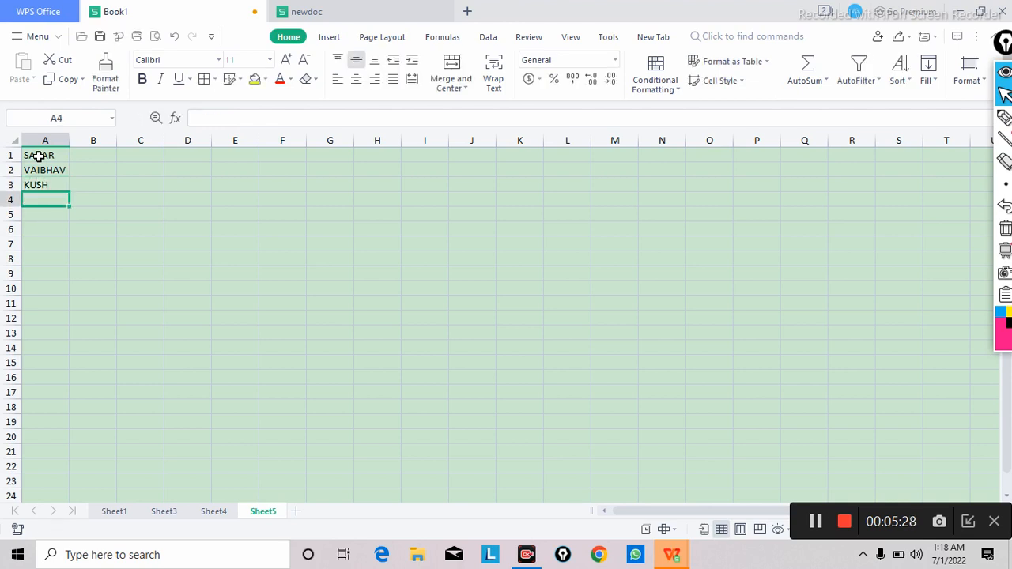
text(VISHAL)
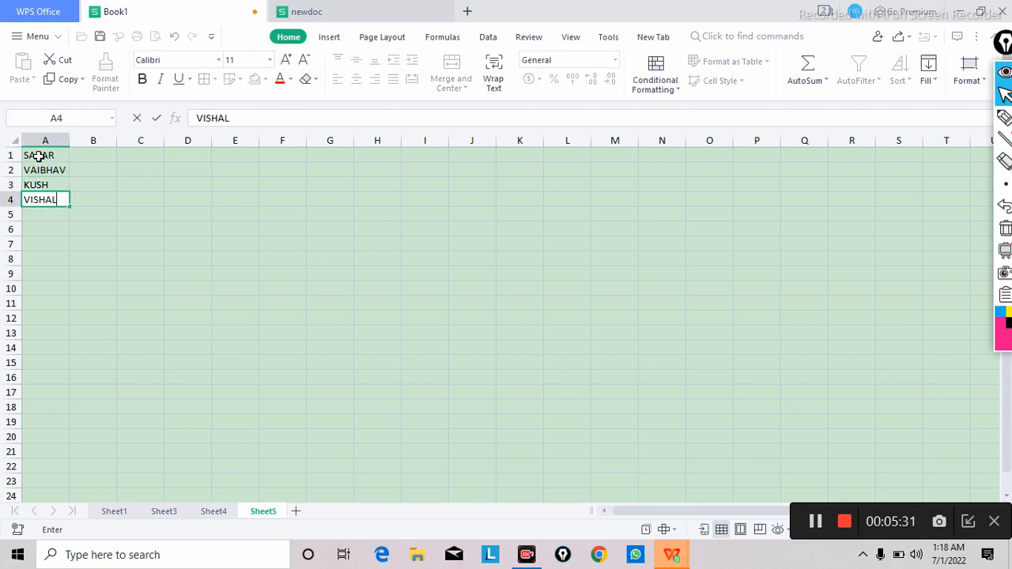
key(Return)
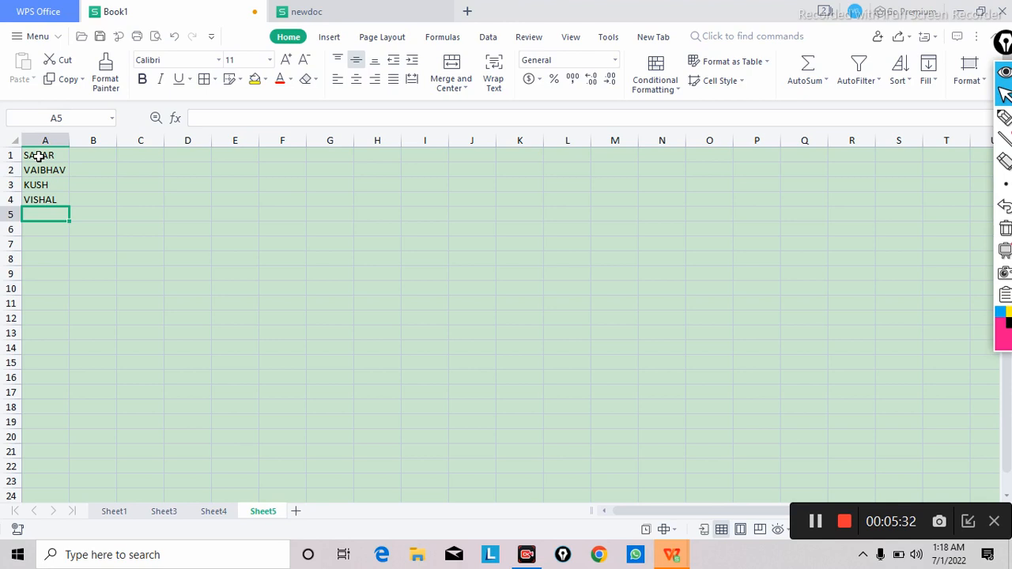
Step: Continue the name list with three more people's first names in cells A5 to A7
text(MOHAN)
key(Return)
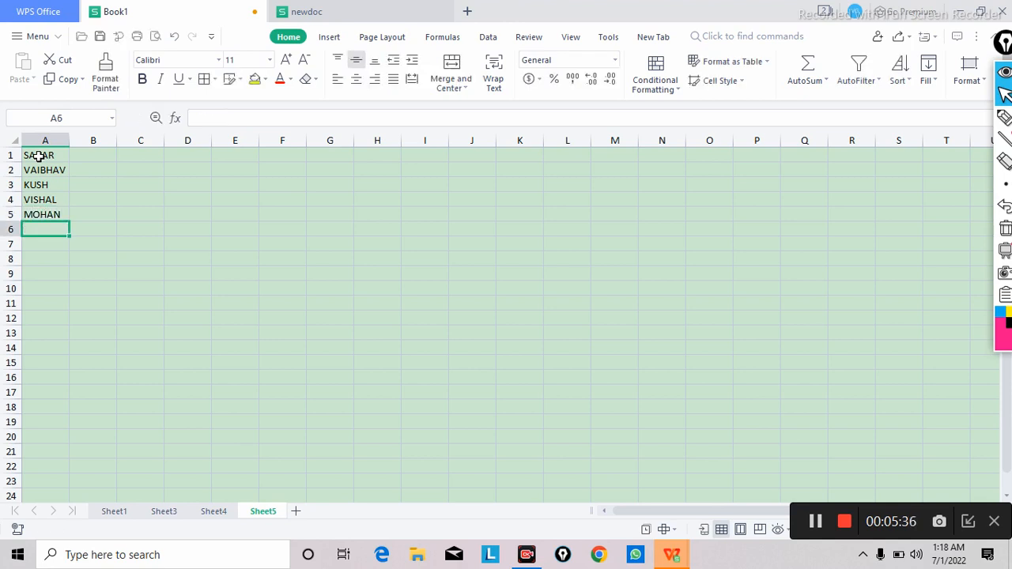
text(SOHAN)
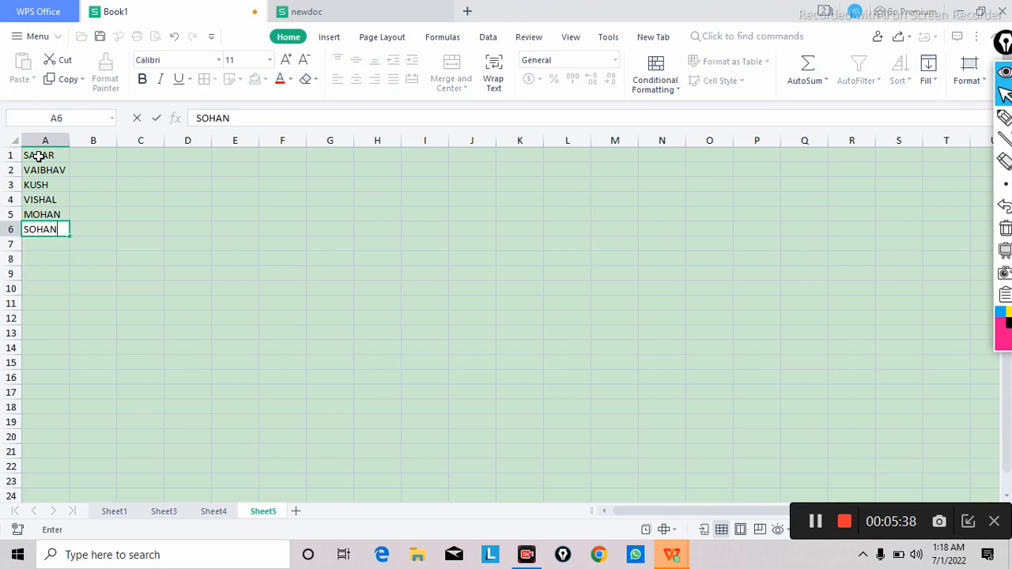
key(Return)
text(ROHAN)
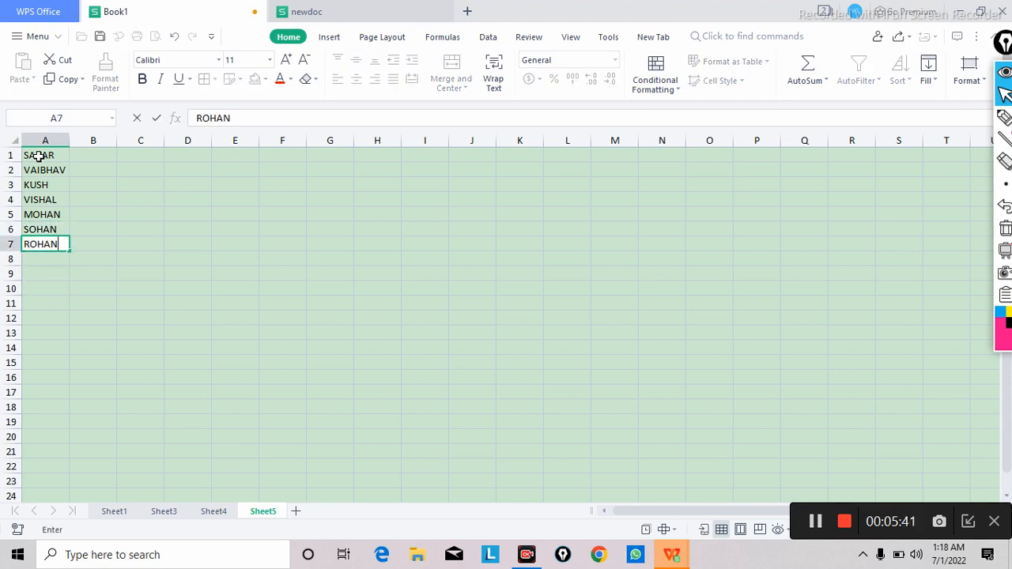
key(Return)
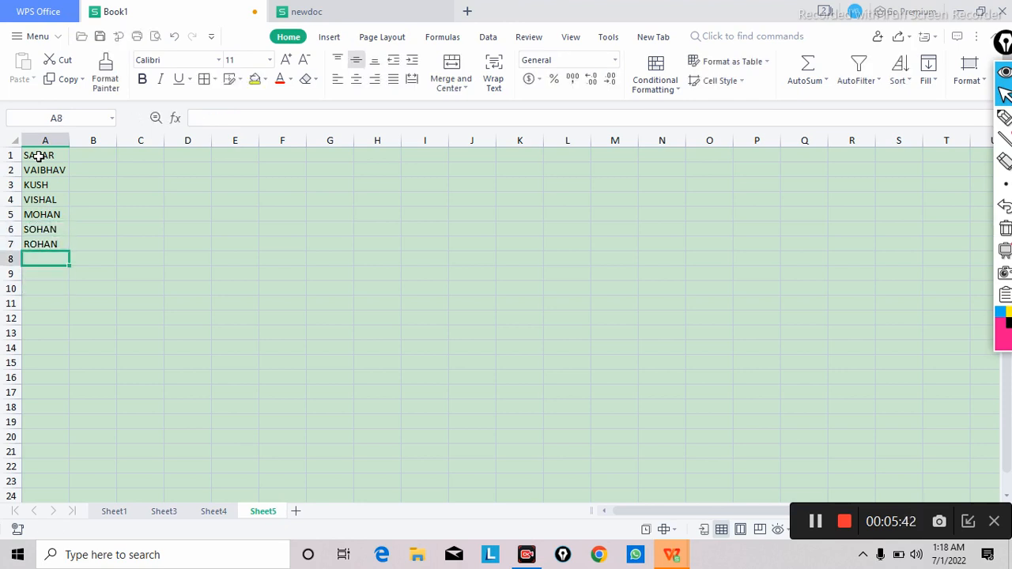
Step: Enter the date 1/3/22 in cell B1 and auto-fill the daily date series down to B7
click(91, 156)
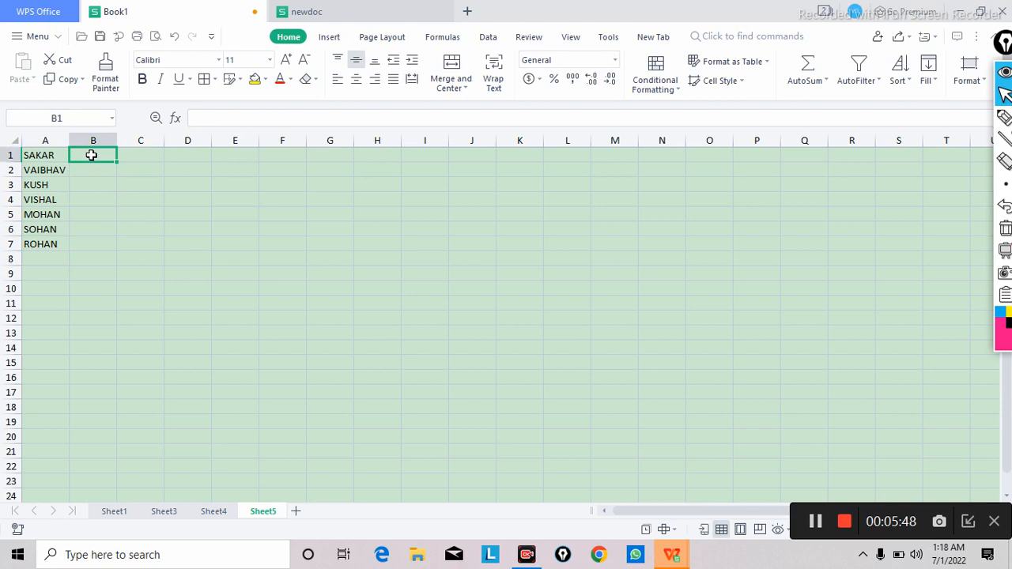
text(1)
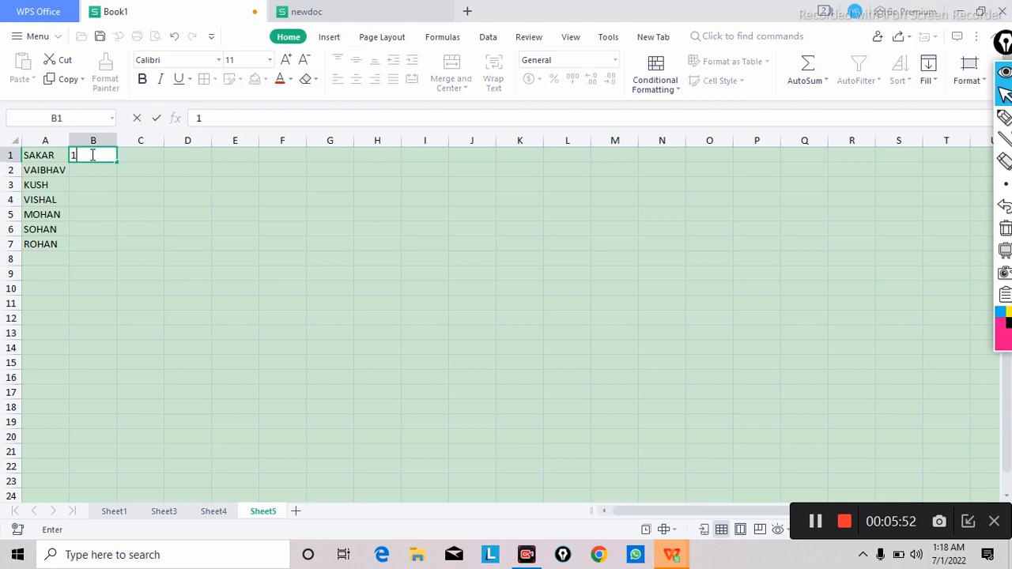
text(/3/22/)
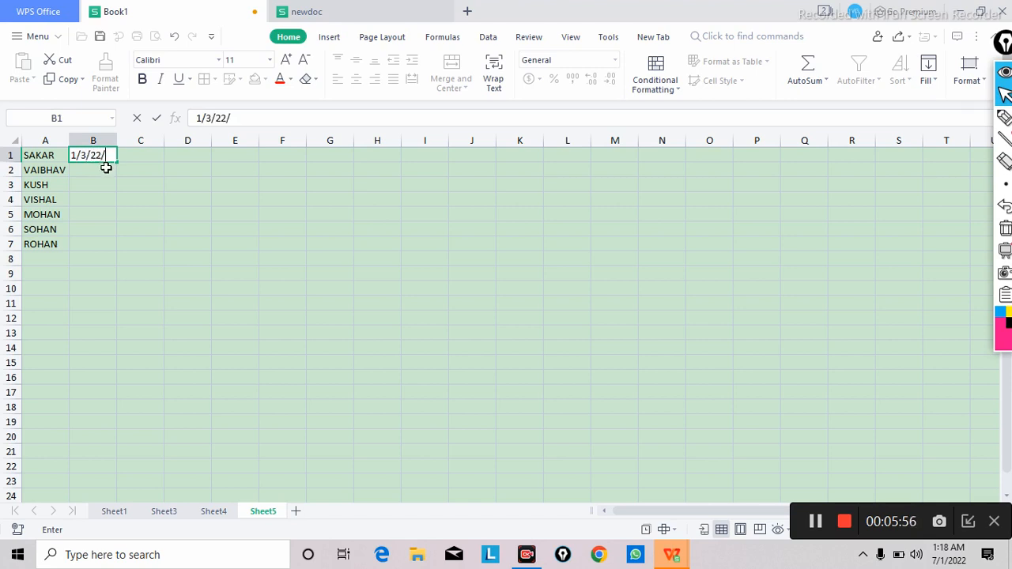
key(BackSpace)
click(102, 174)
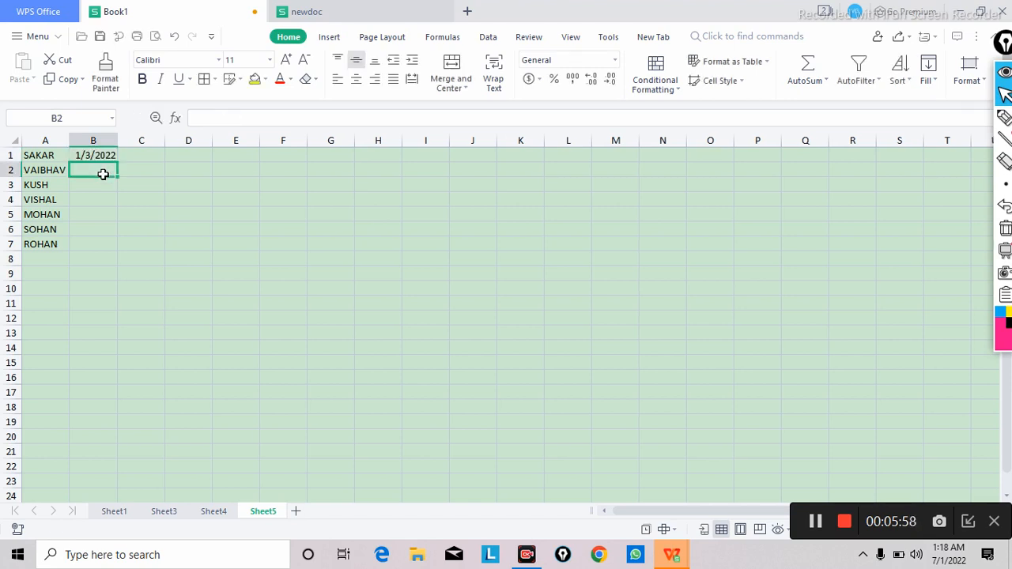
click(105, 156)
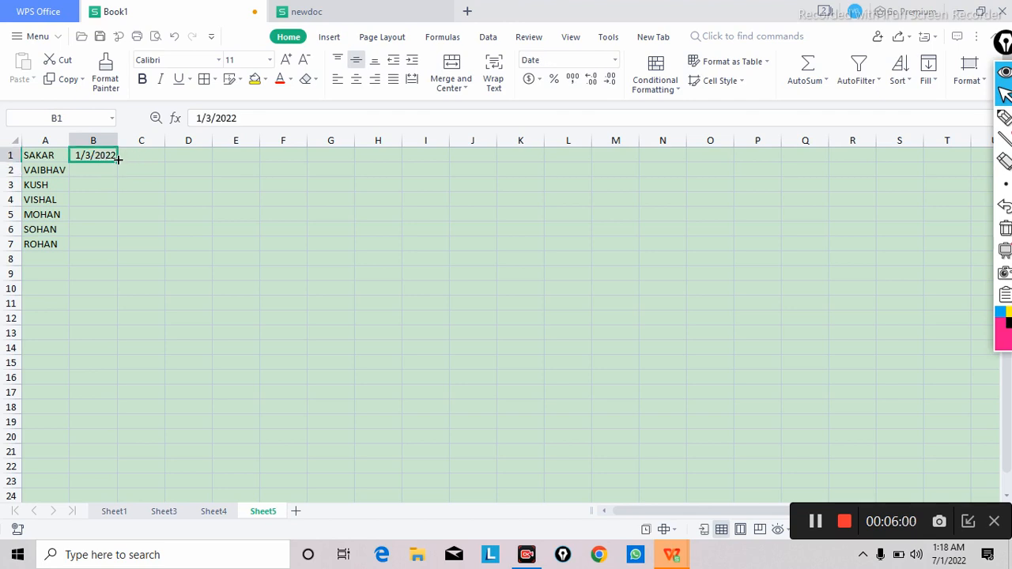
drag(115, 160, 110, 246)
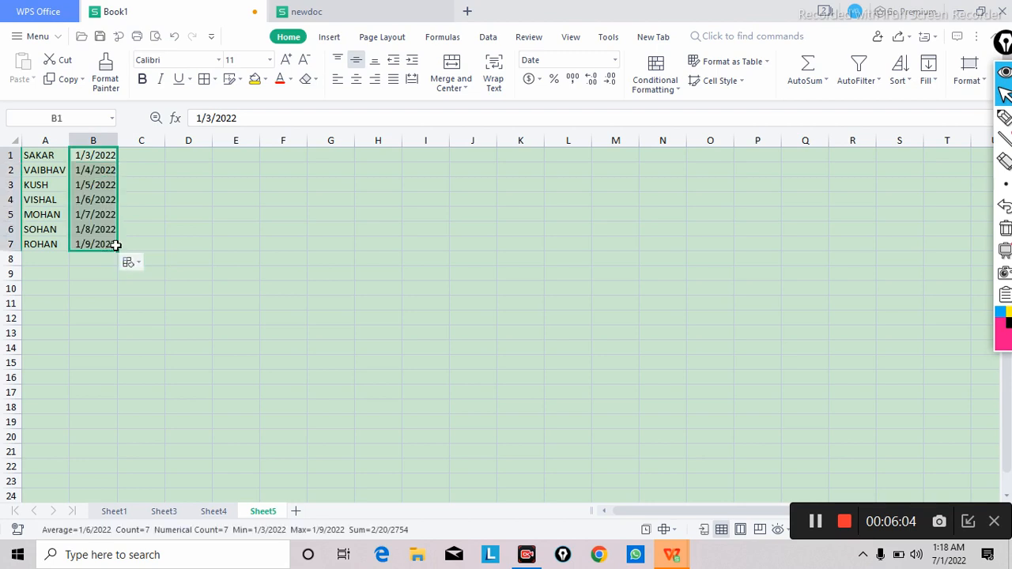
click(140, 229)
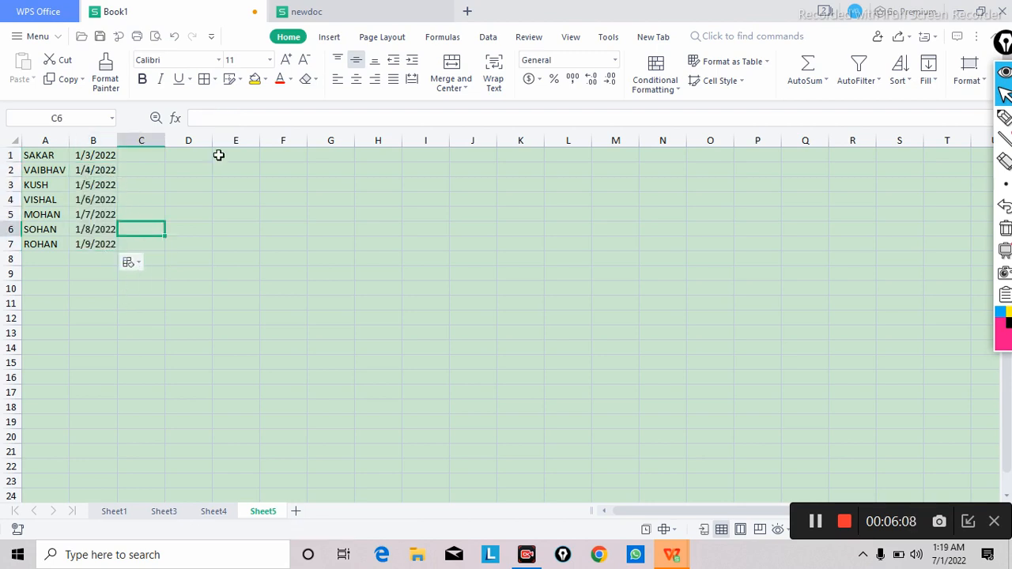
Step: Enter the city names KANPUR, MUTHURA and GURGAON in cells C1 to C3
click(133, 156)
text(KANPUR)
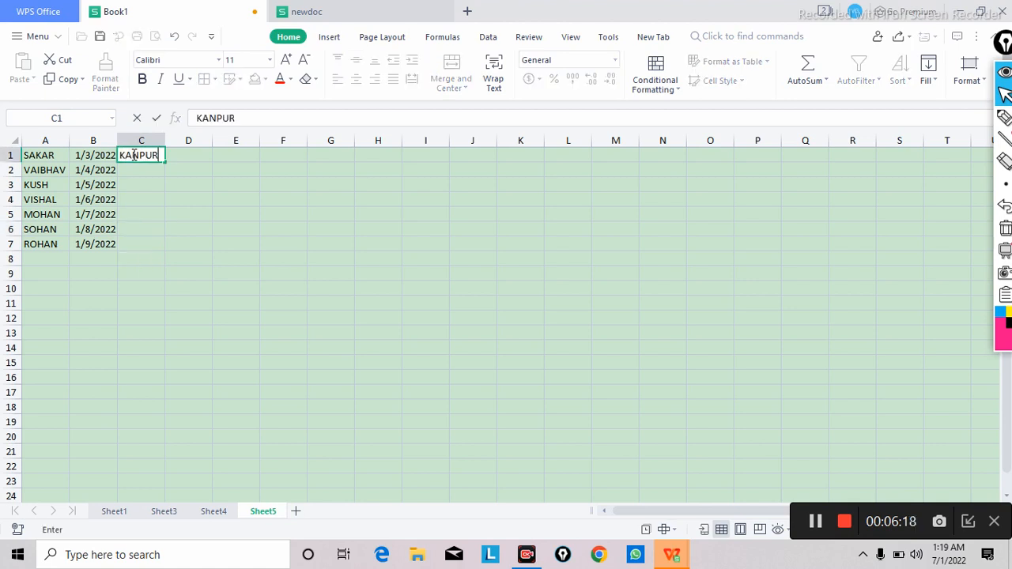
key(Return)
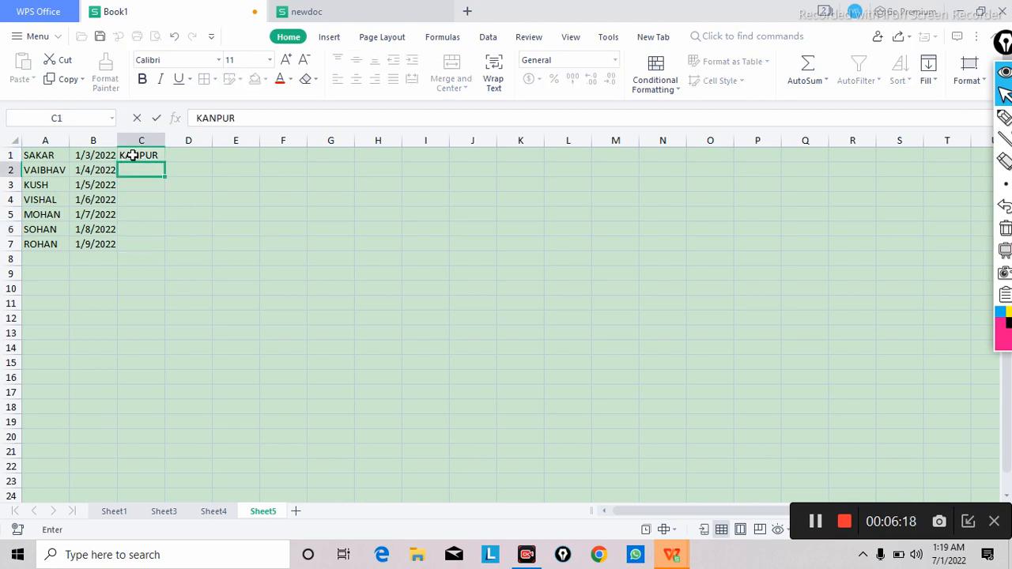
text(MUTH)
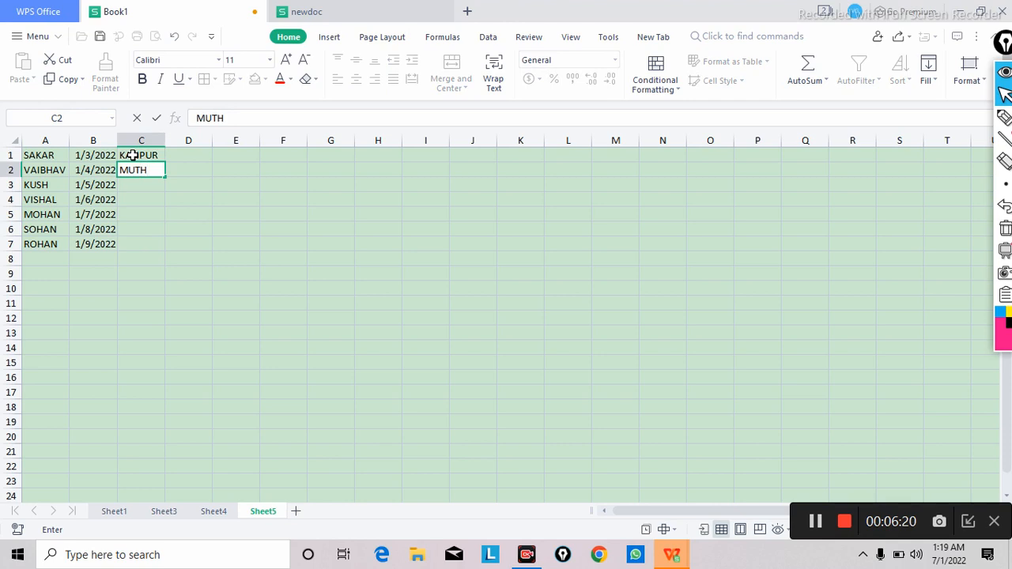
text(URA)
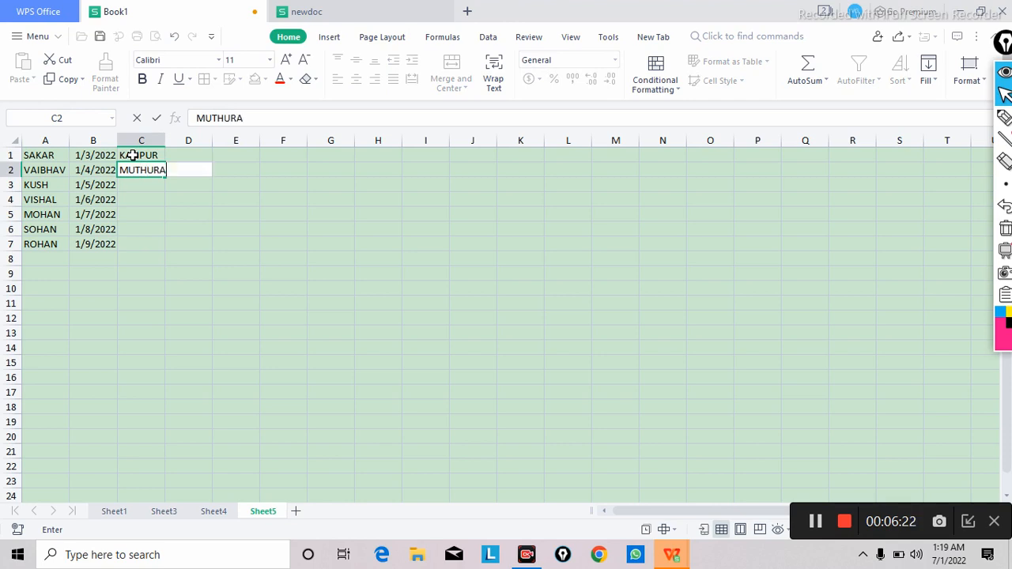
click(170, 187)
click(145, 185)
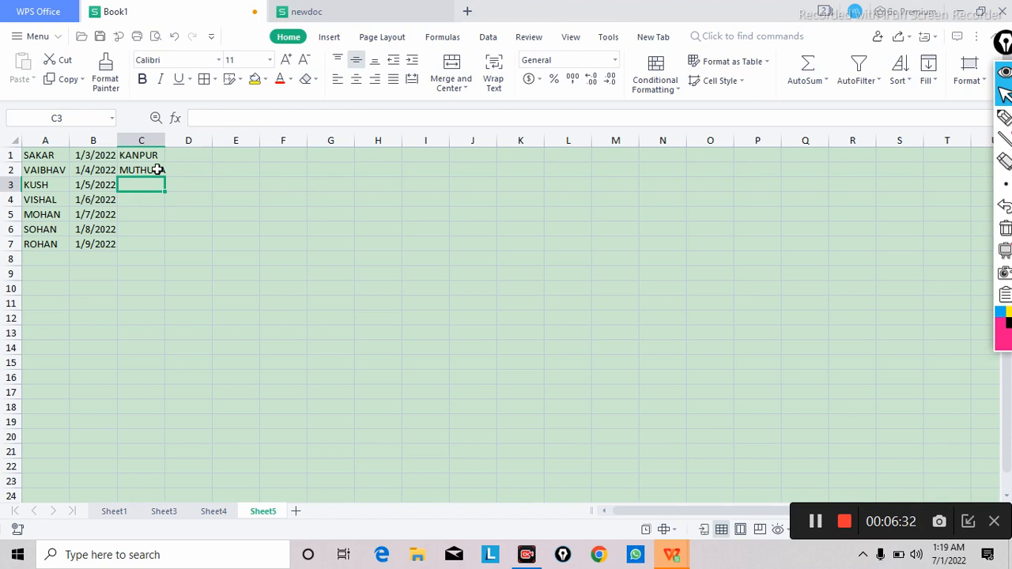
text(GO)
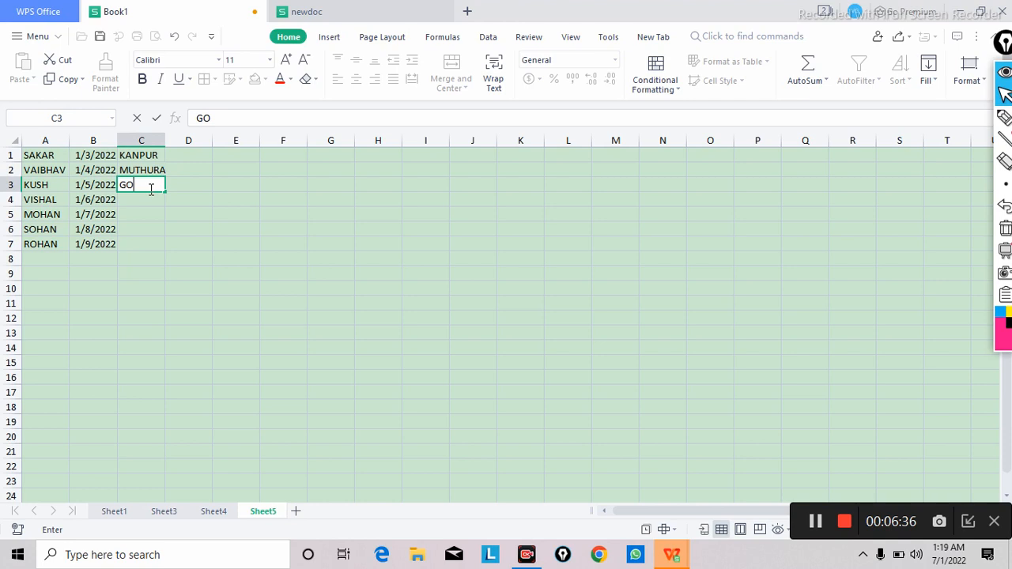
key(BackSpace)
text(URGAON)
key(Return)
Step: Auto-fill the three city names from C1:C3 down to C7 as a repeating pattern
drag(197, 199, 147, 158)
drag(399, 211, 332, 186)
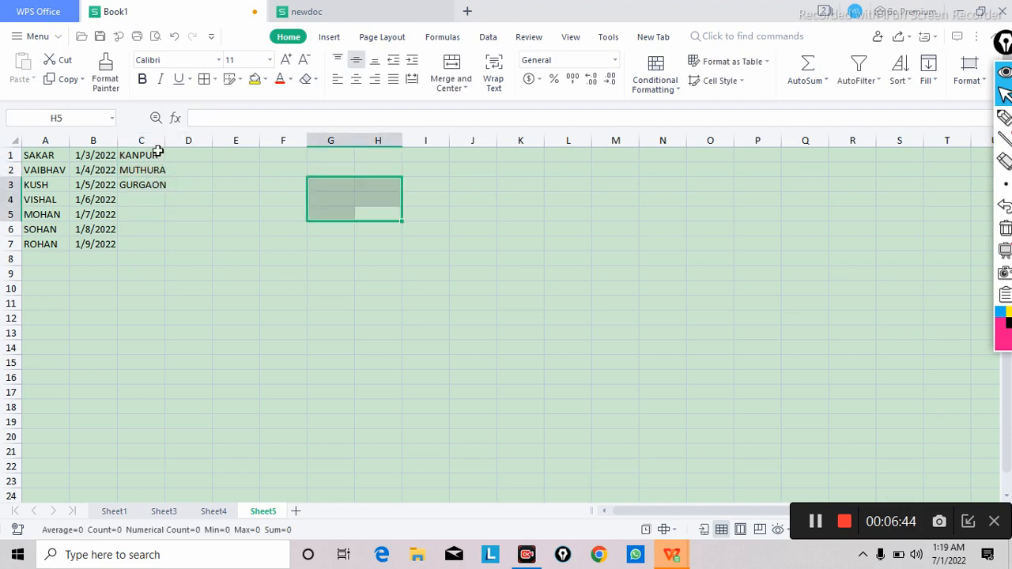
drag(135, 156, 150, 245)
click(221, 231)
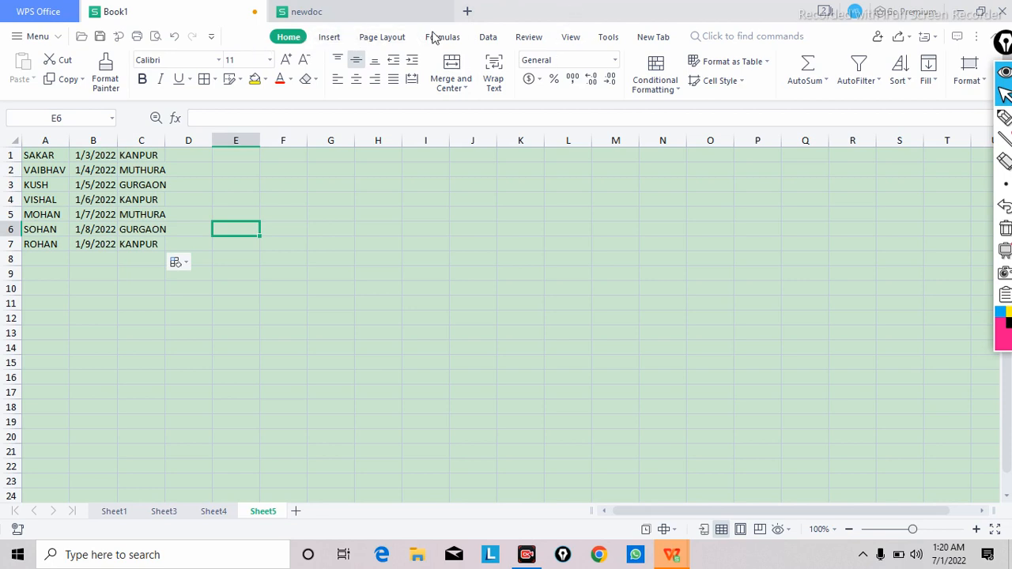
Step: Group the first two data rows, A1:C2, by rows
click(489, 37)
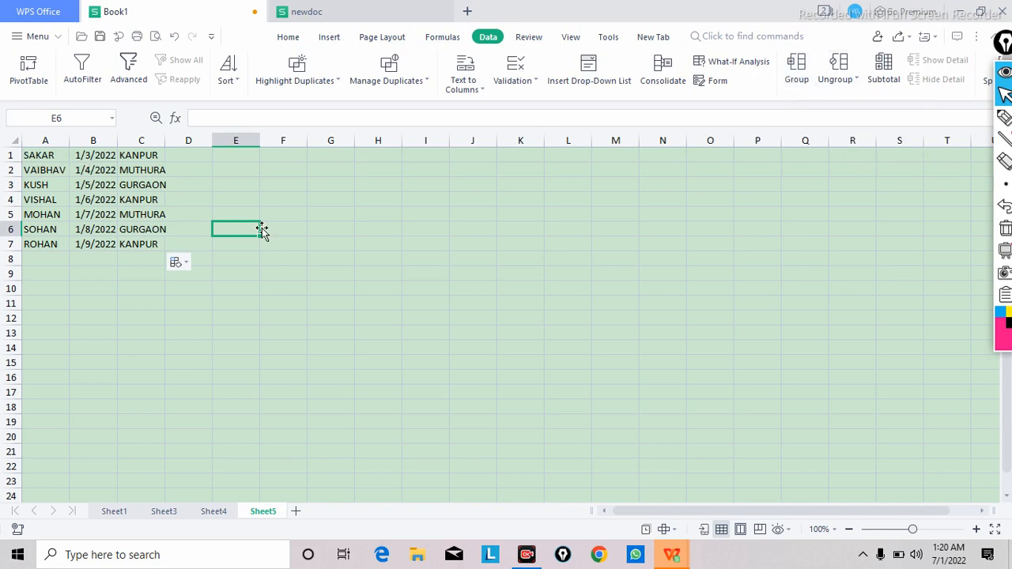
click(41, 155)
drag(41, 155, 127, 170)
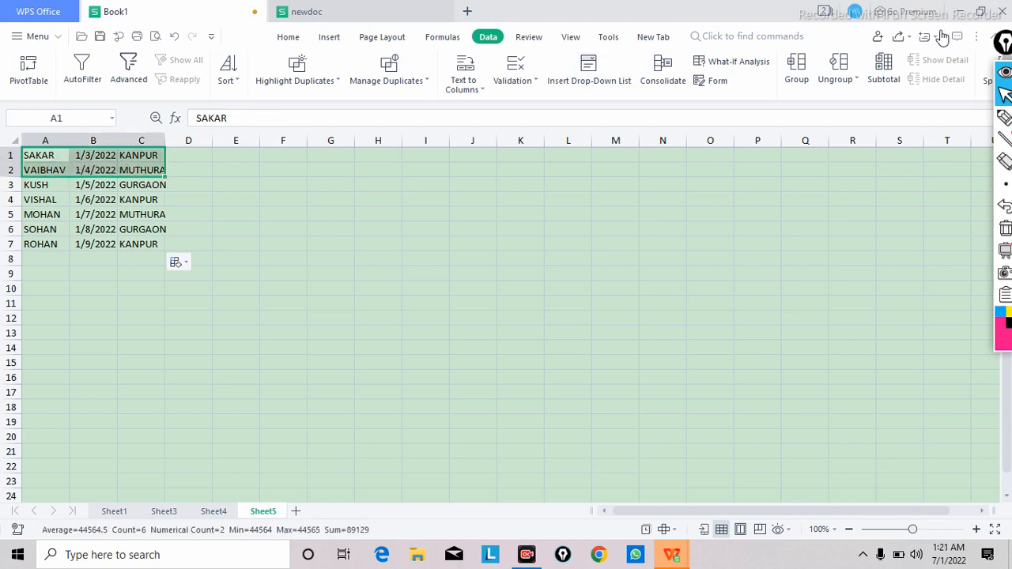
click(797, 68)
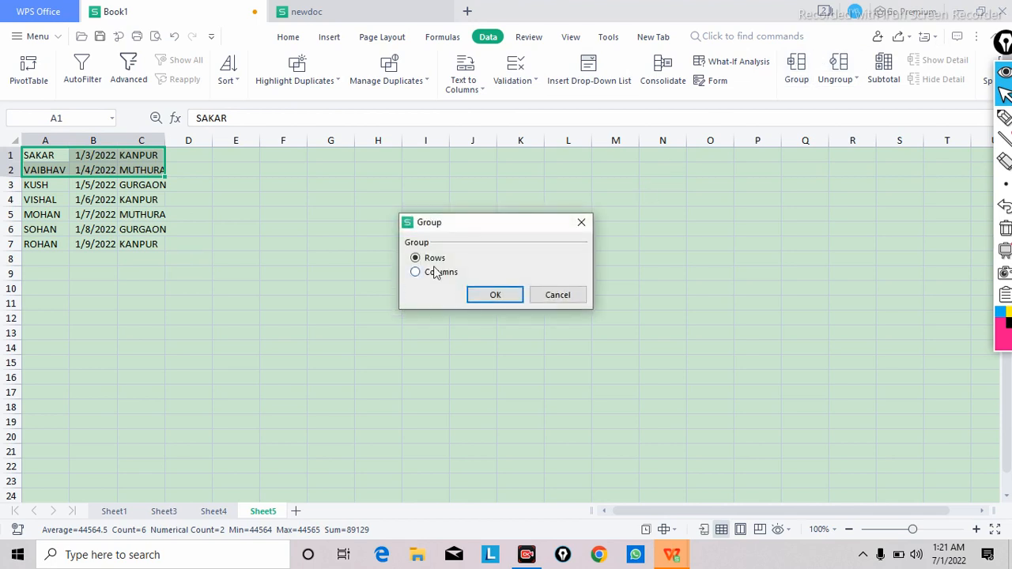
click(495, 296)
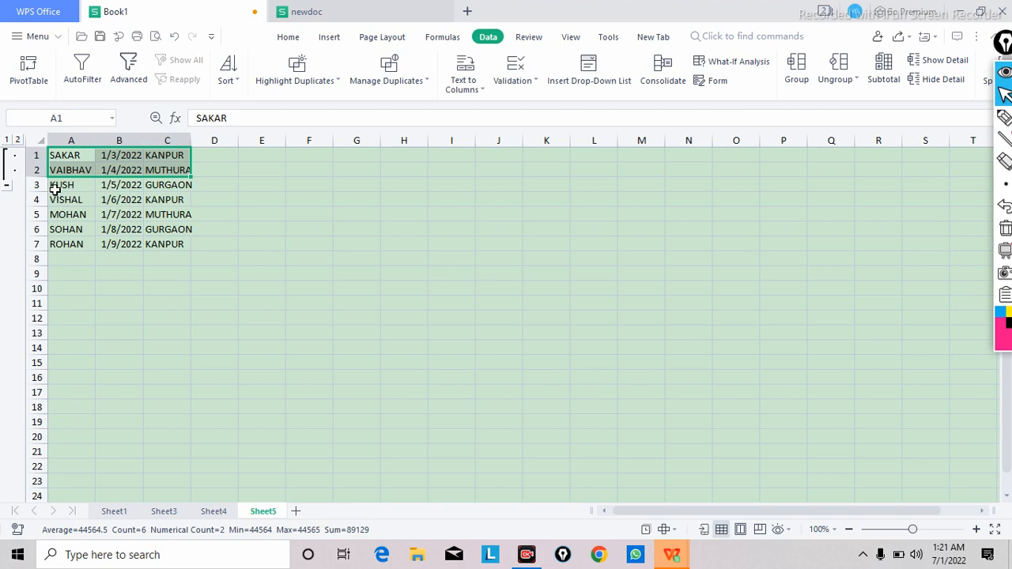
click(287, 215)
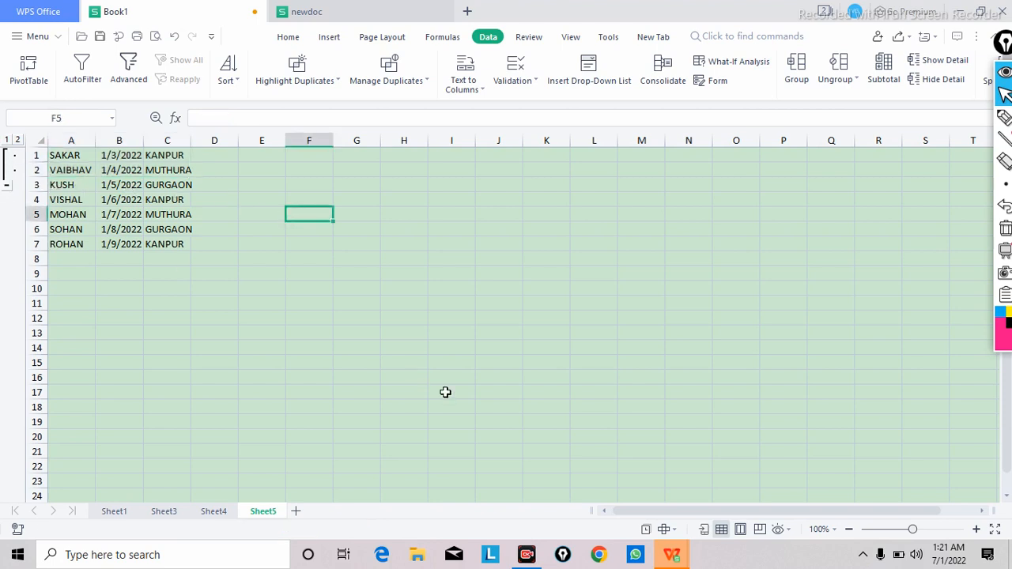
Step: Draw a freehand pink arrow pointing to the row group's outline marker, and collapse the group of rows 1 and 2
click(1004, 117)
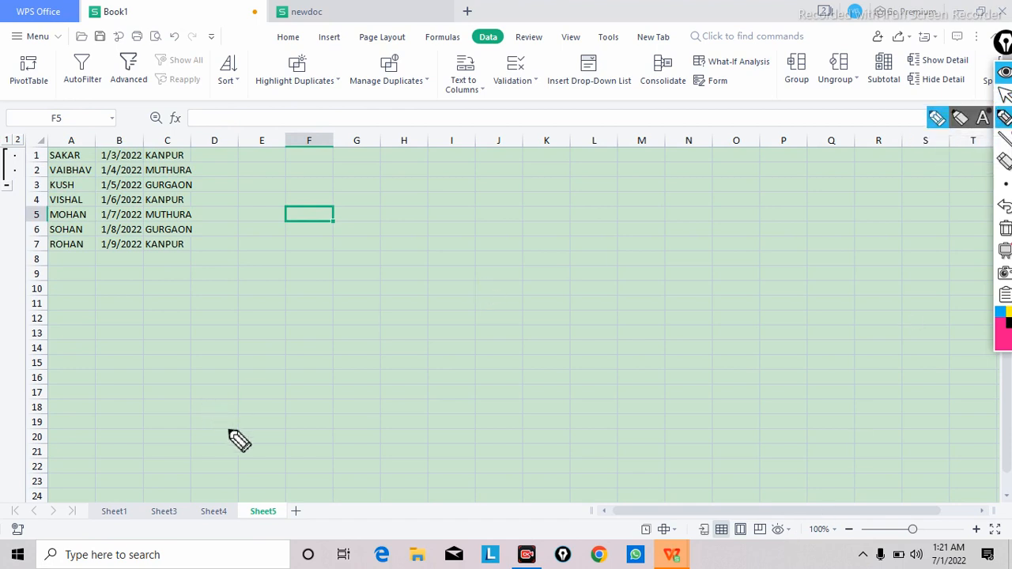
mouse_move(230, 429)
mouse_down()
mouse_move(20, 229)
mouse_move(23, 214)
mouse_move(32, 218)
mouse_up()
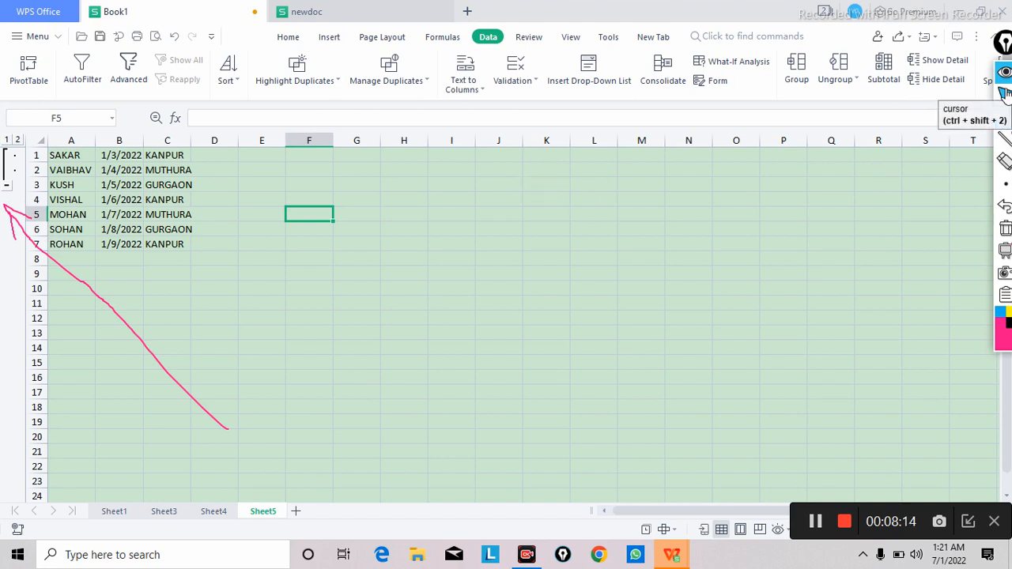
click(1005, 94)
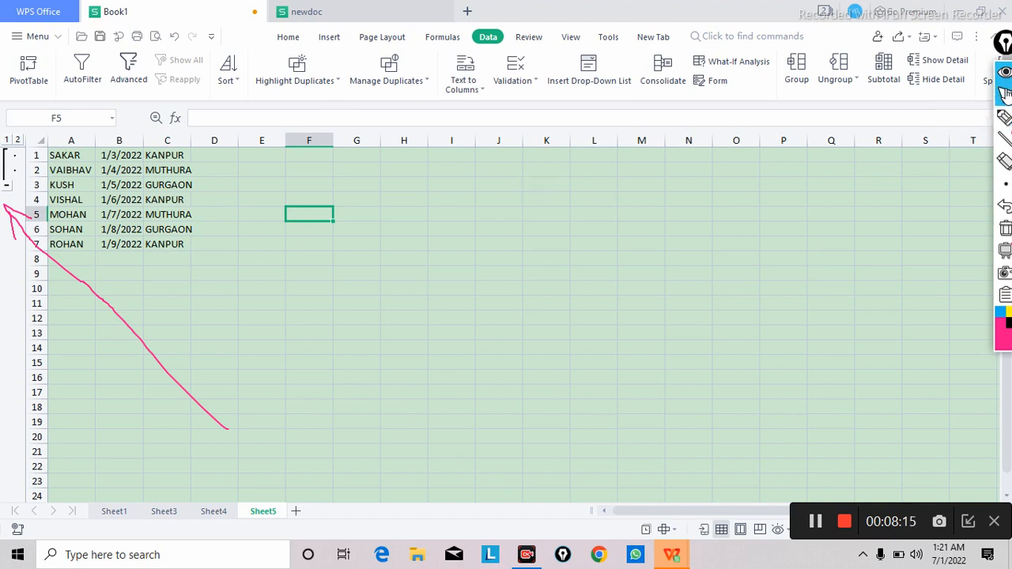
click(8, 184)
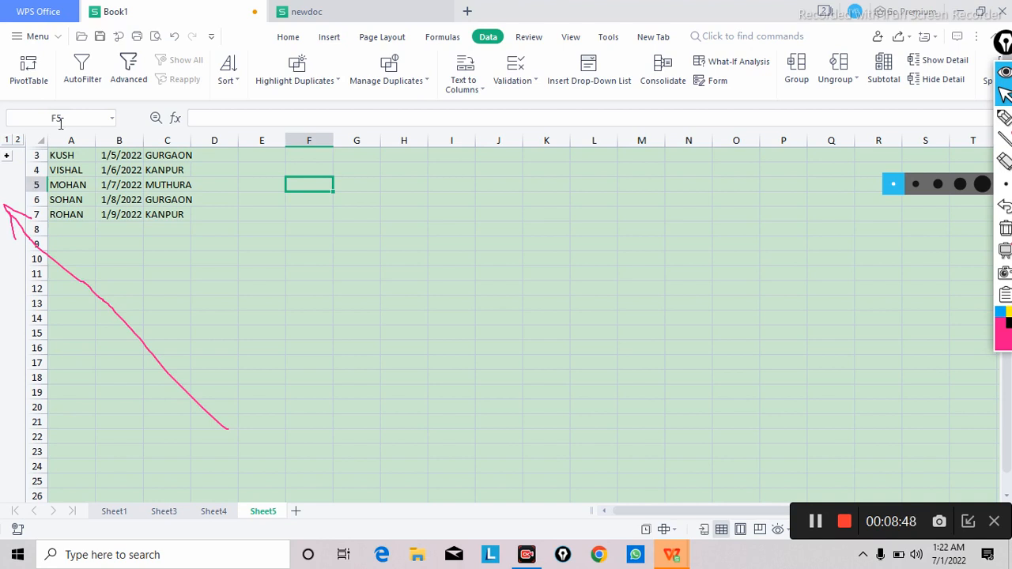
Step: Expand the collapsed group of rows 1 and 2 so its detail rows are shown
click(7, 157)
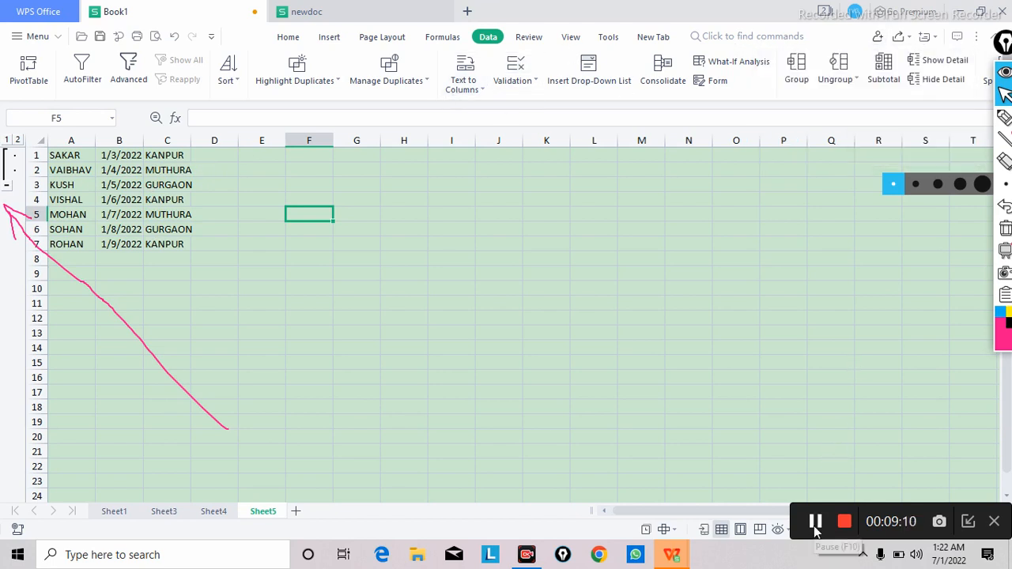
click(815, 522)
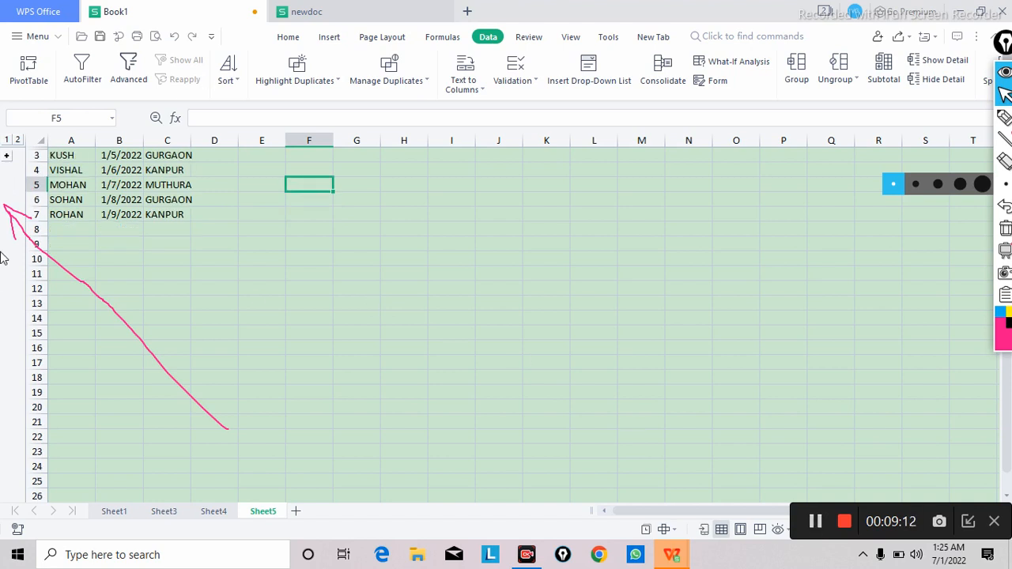
click(7, 159)
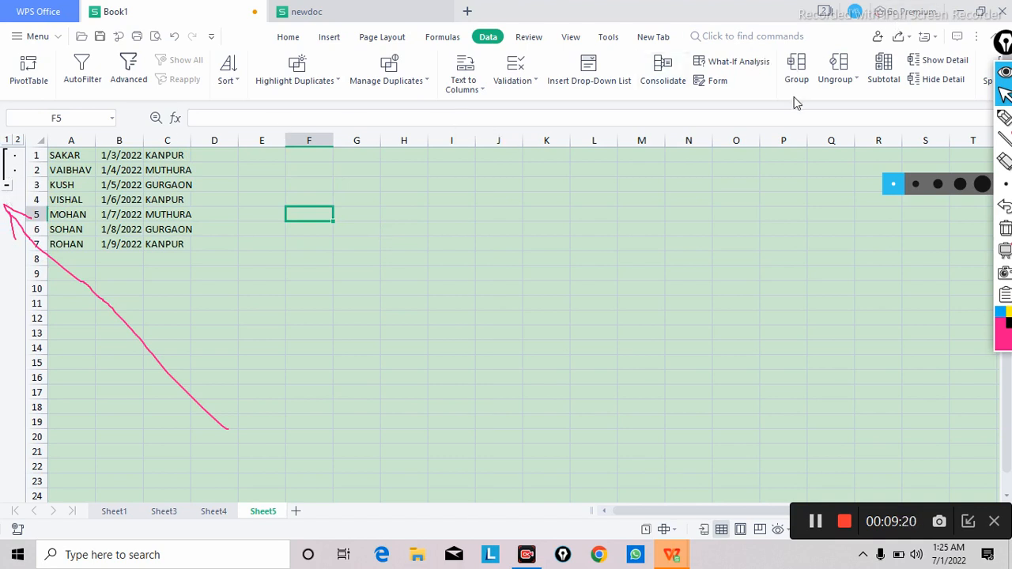
Step: Try to ungroup by rows with only the empty cell F5 selected
click(853, 79)
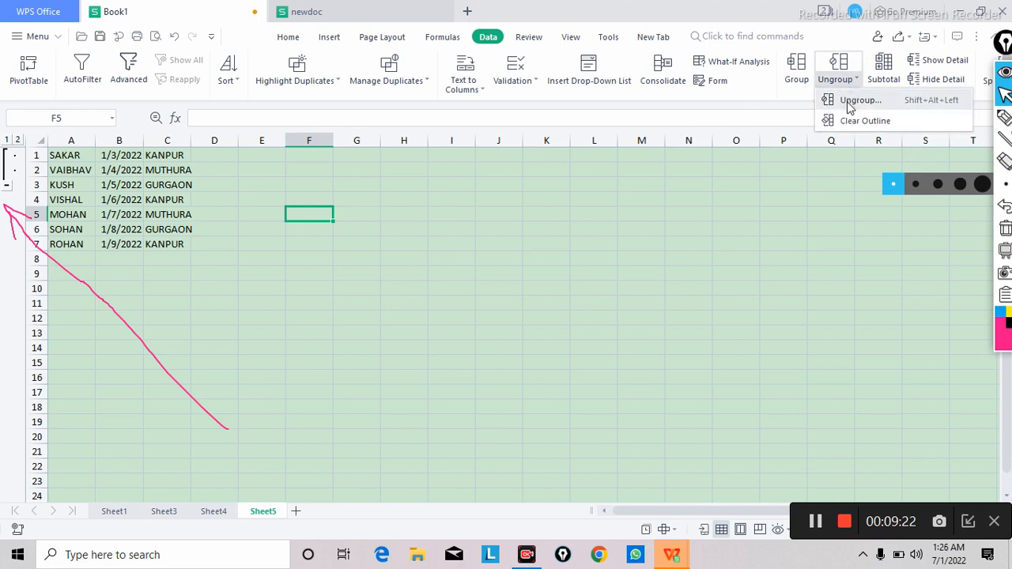
click(862, 101)
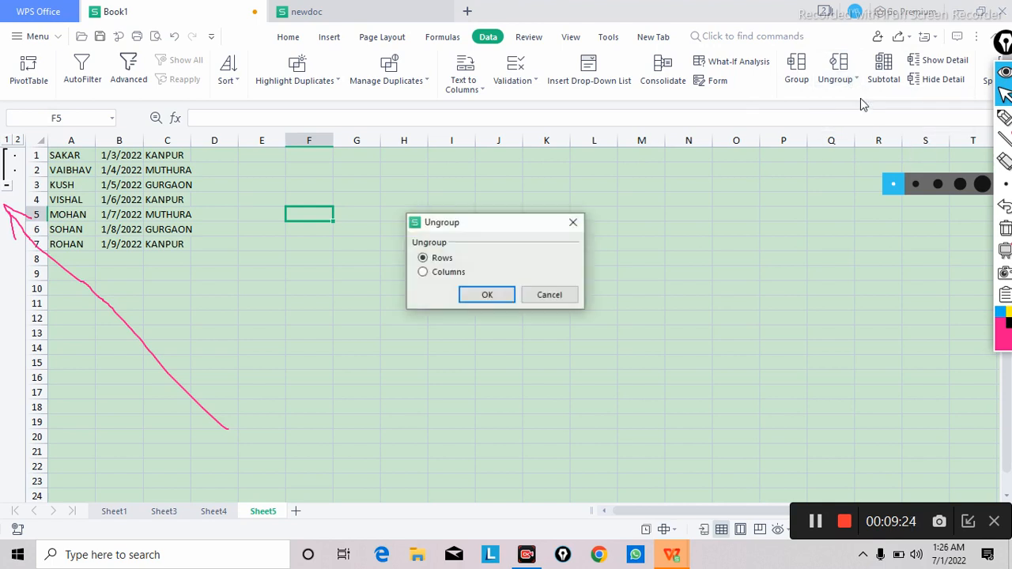
click(487, 296)
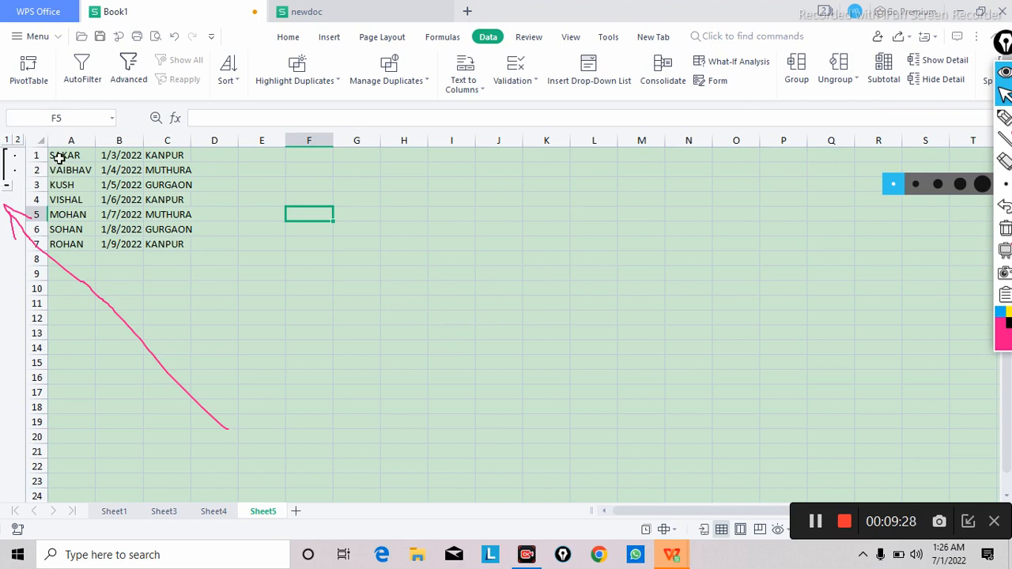
Step: Ungroup the first two data rows, A1:C2, by rows
drag(60, 158, 68, 168)
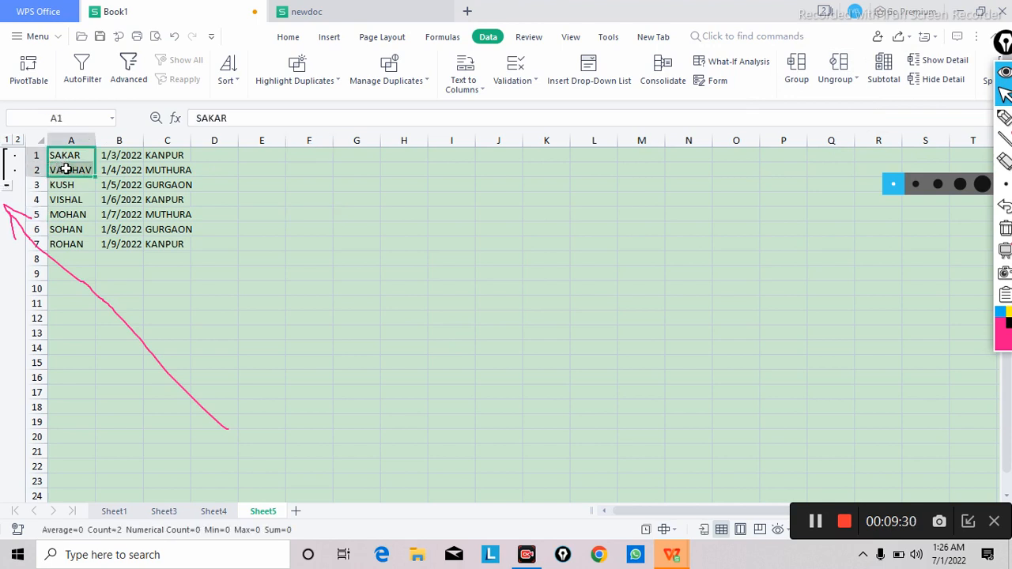
drag(201, 183, 248, 209)
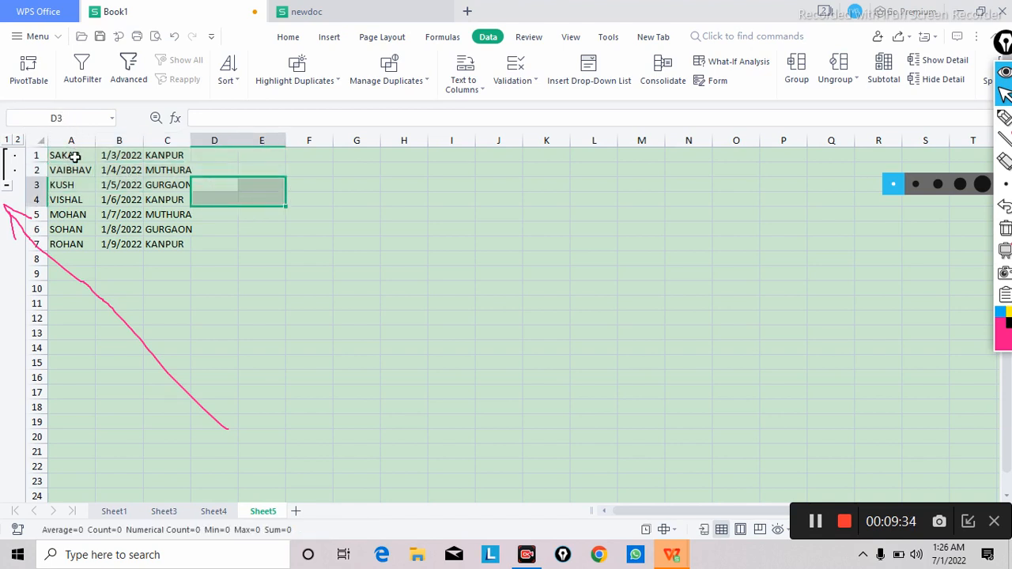
drag(67, 155, 167, 173)
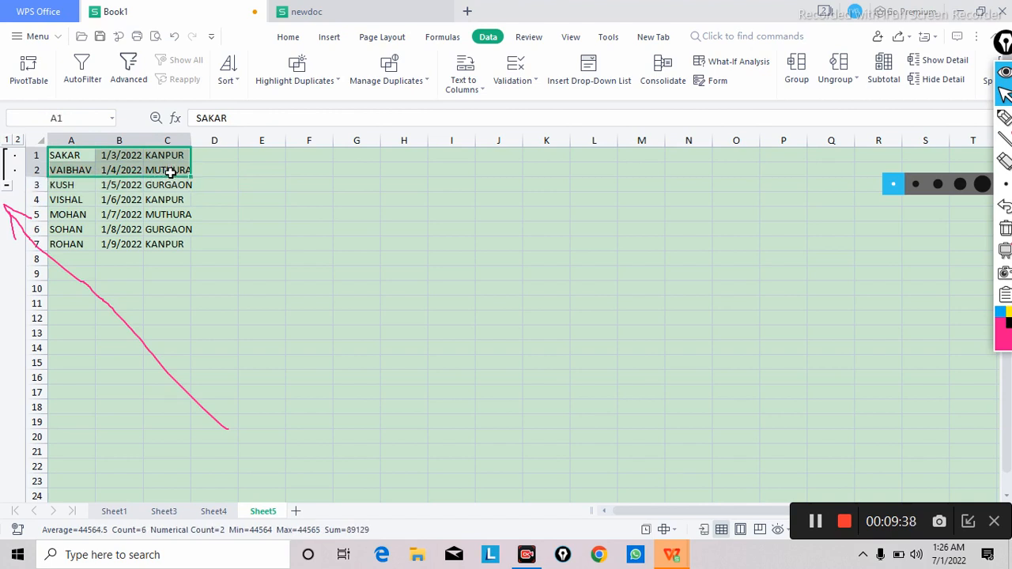
click(851, 79)
click(858, 103)
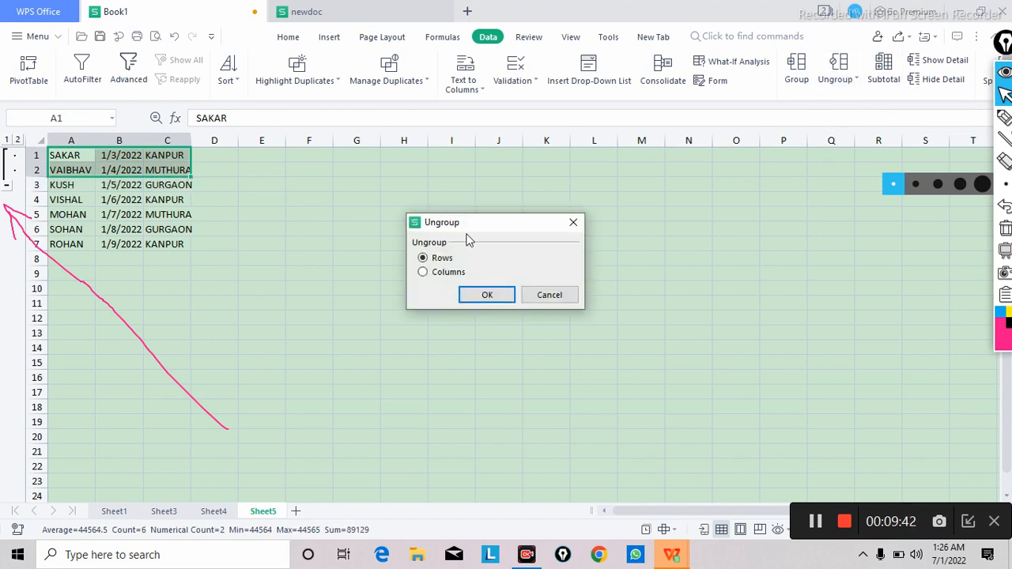
click(487, 295)
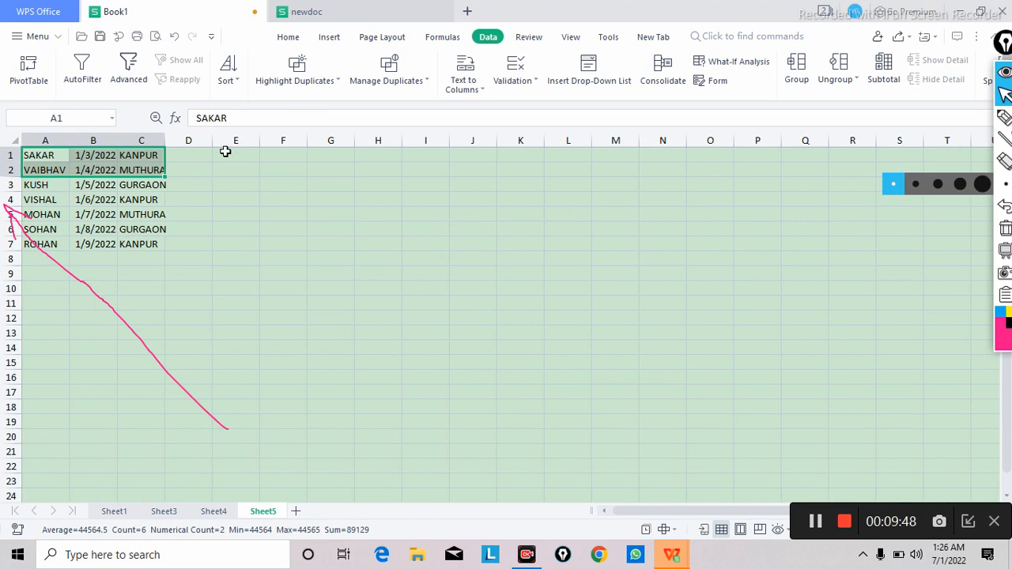
click(314, 241)
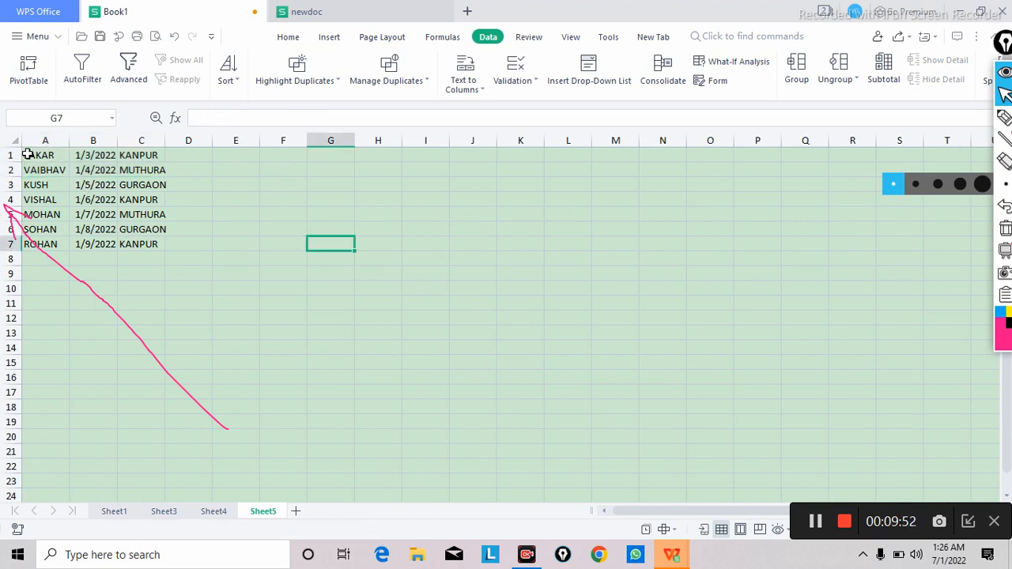
Step: Auto-fit column C and sort the table in ascending order by the cities in C1:C7, expanding the selection to the adjacent data
double_click(166, 142)
click(150, 156)
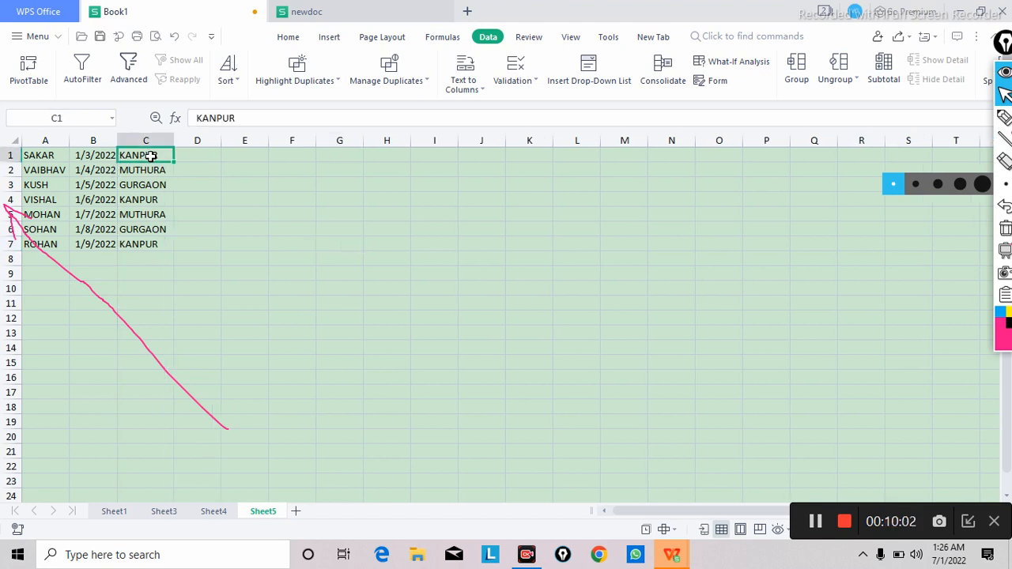
drag(150, 156, 159, 242)
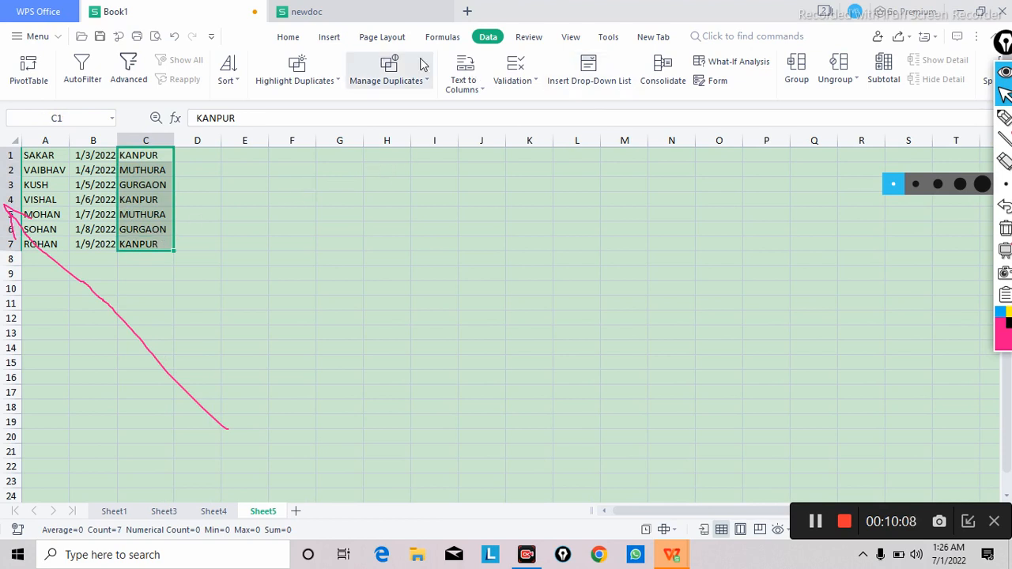
click(289, 38)
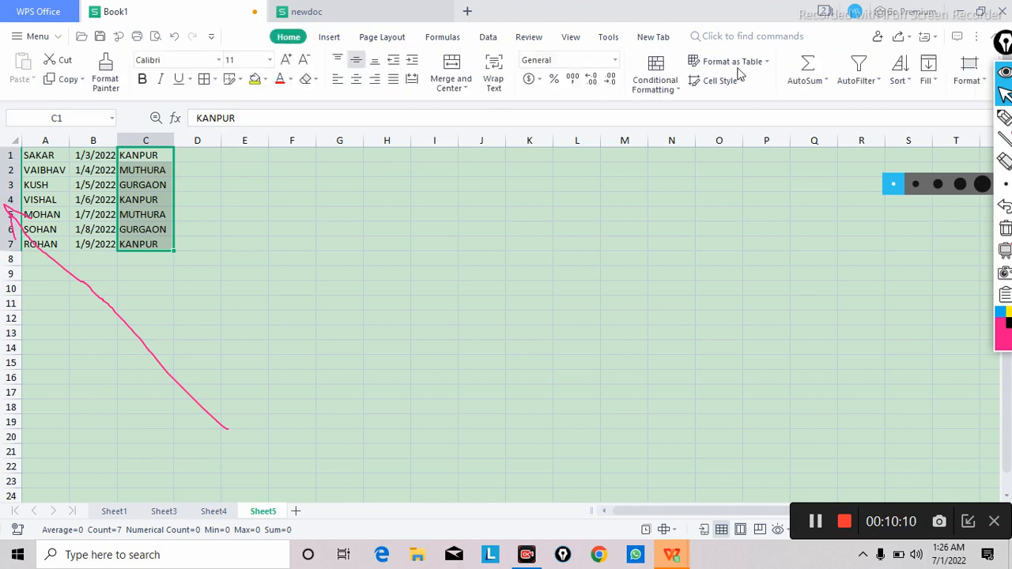
click(909, 87)
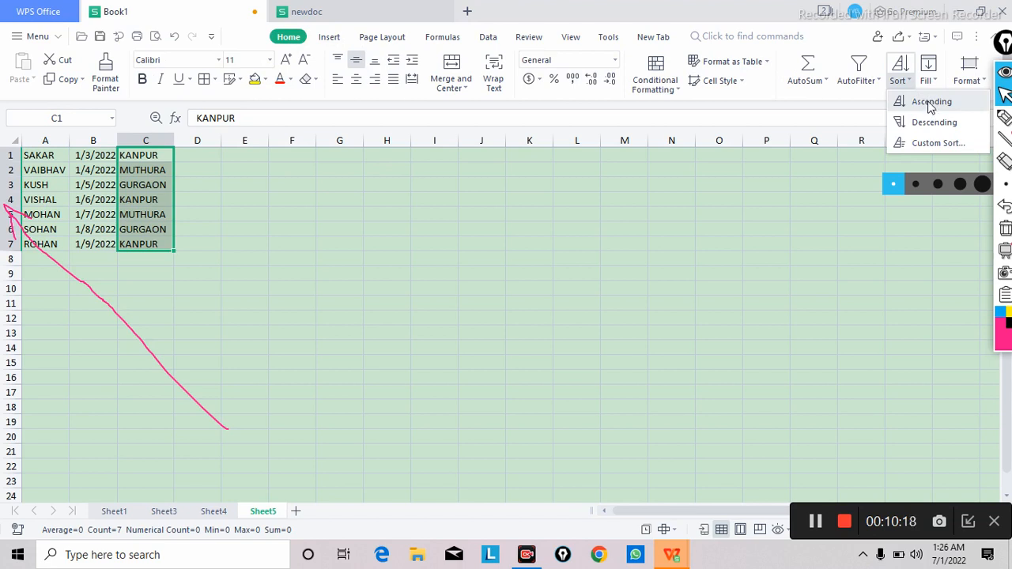
click(931, 104)
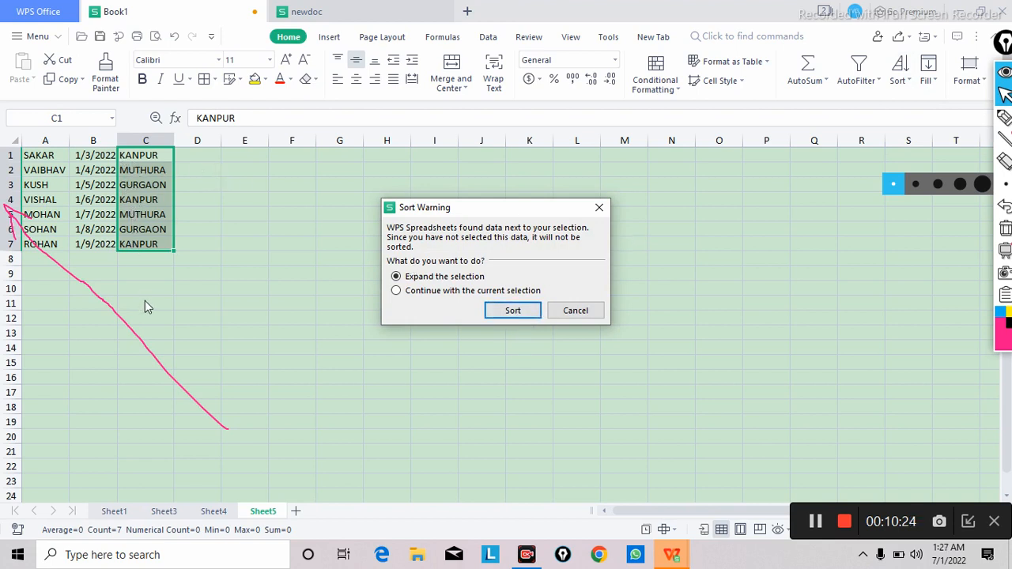
click(526, 311)
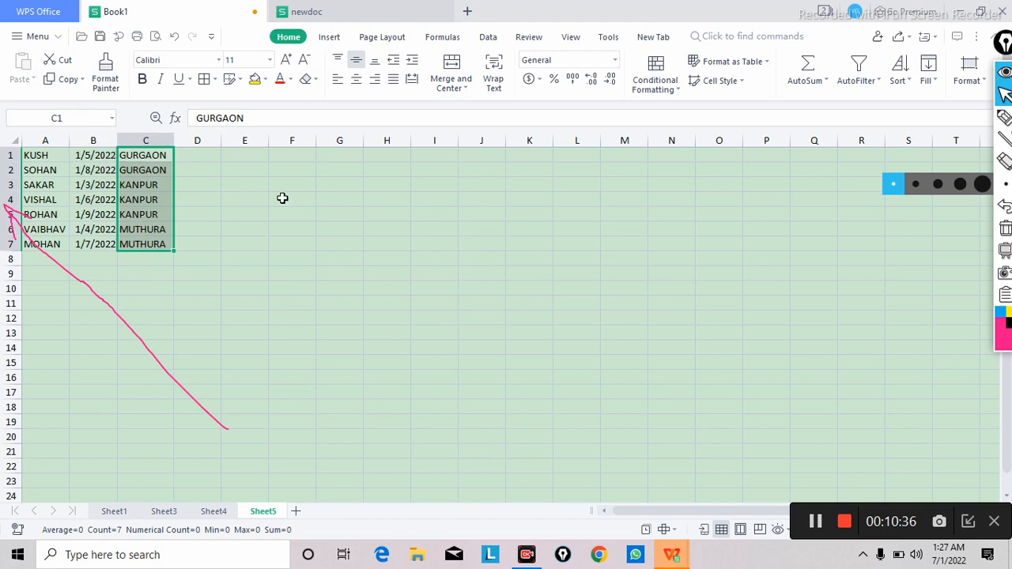
click(323, 215)
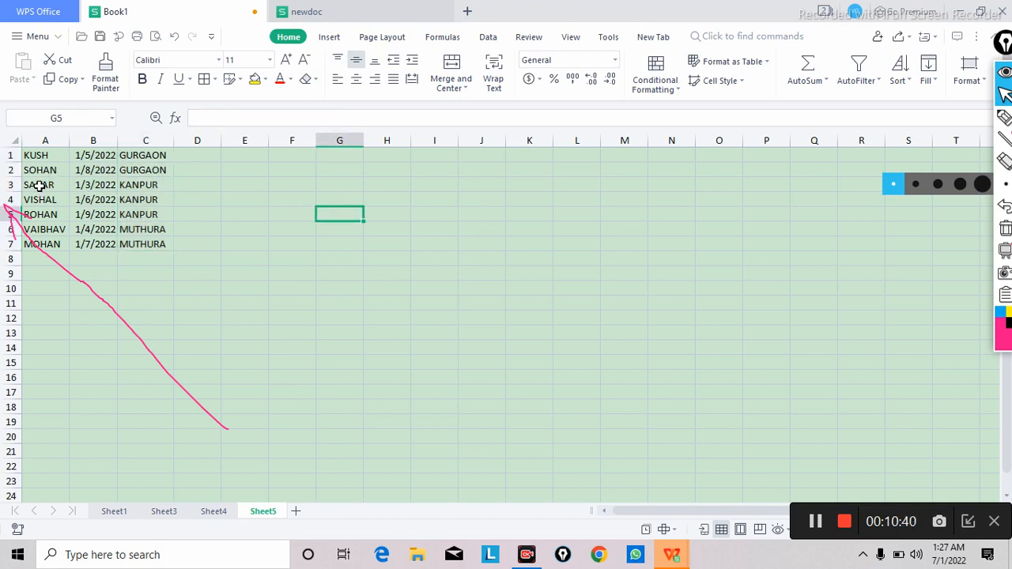
Step: Group the three KANPUR records, A3:C5, by rows
drag(38, 186, 134, 208)
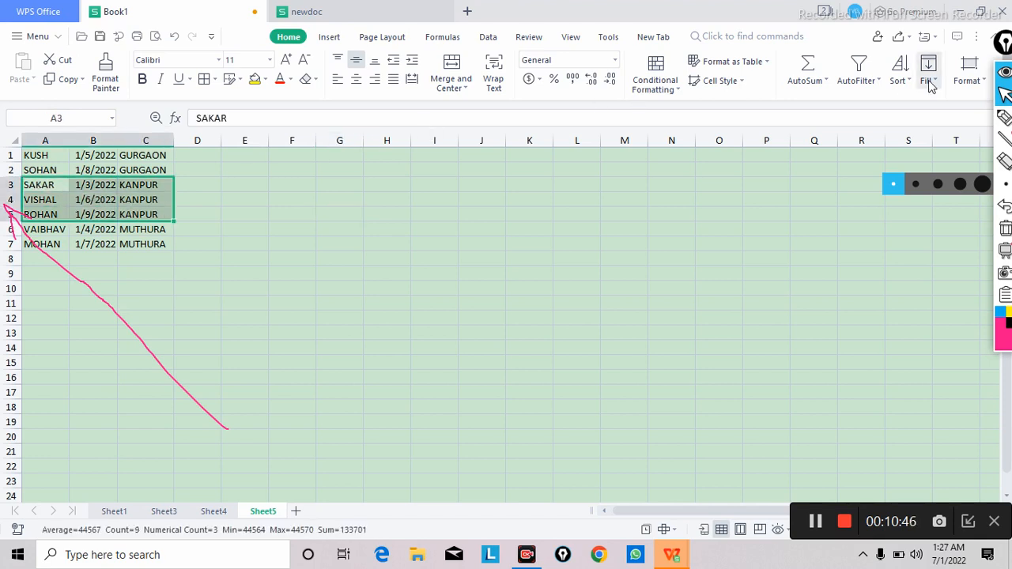
click(488, 37)
click(795, 69)
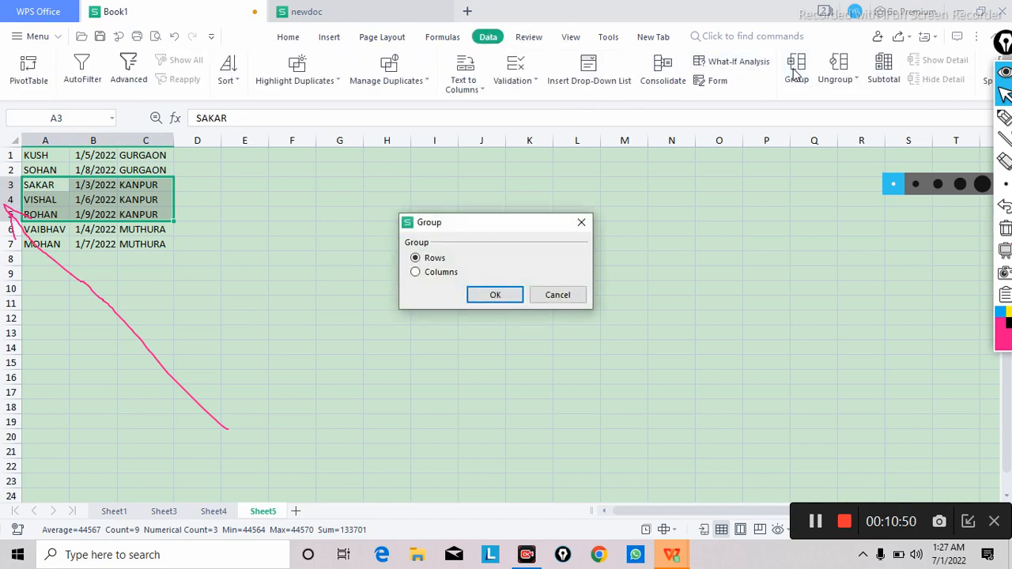
click(496, 295)
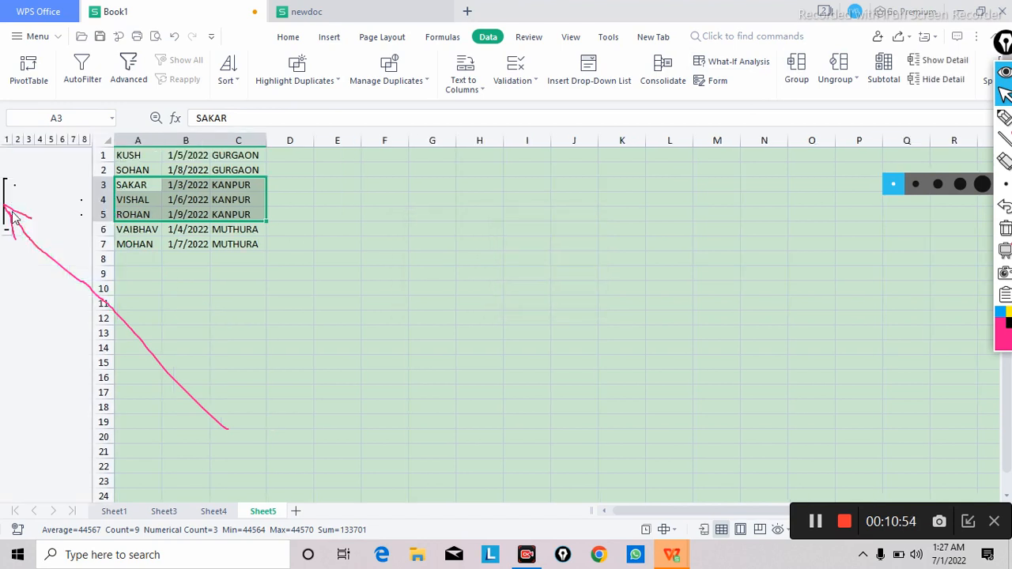
click(339, 331)
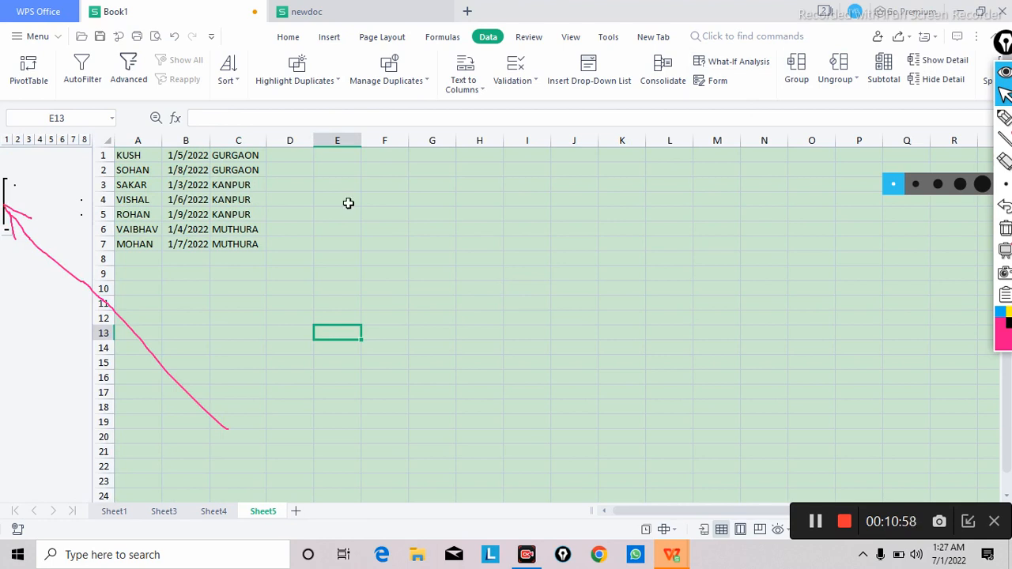
Step: Collapse the group holding the KANPUR rows 3 to 5 and expand it again
click(8, 234)
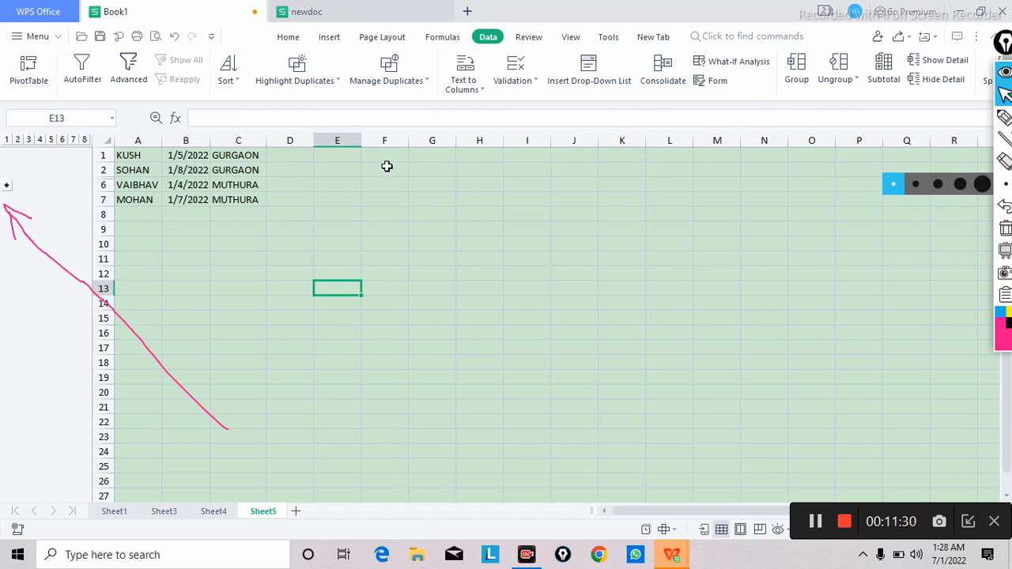
click(7, 185)
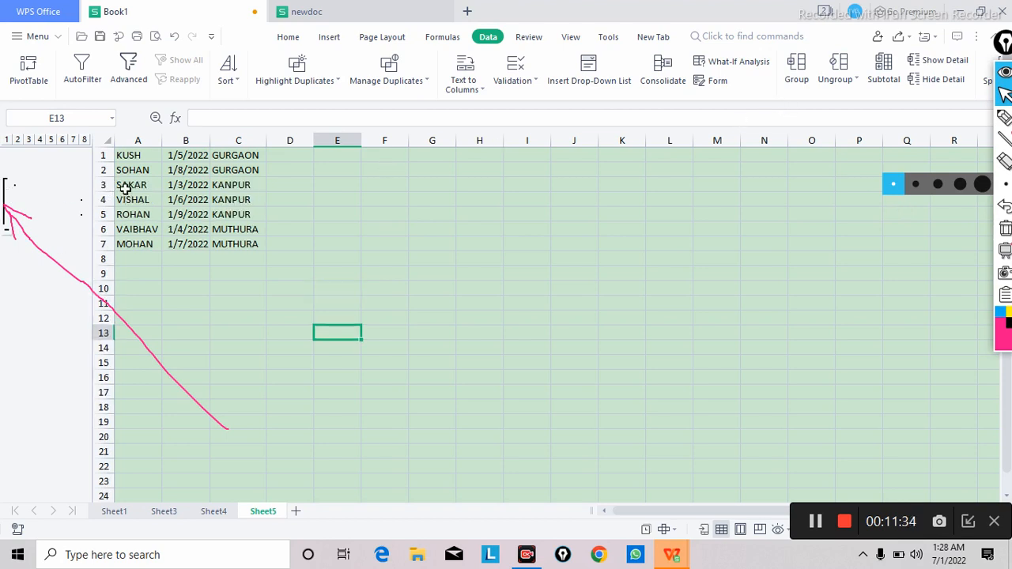
Step: Ungroup the KANPUR records in A3:C5 by rows, removing one outline level
drag(125, 190, 224, 209)
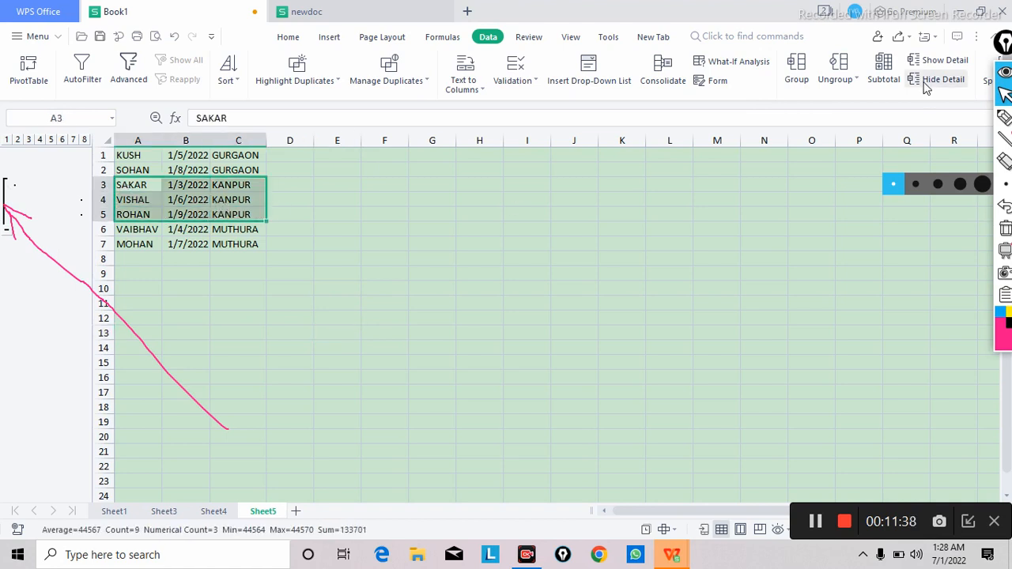
click(853, 82)
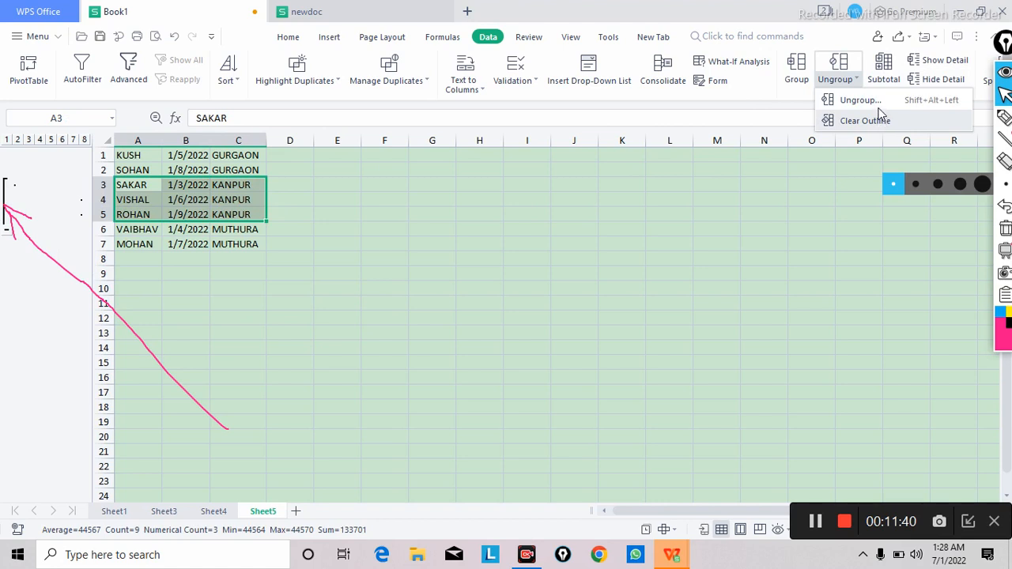
click(877, 103)
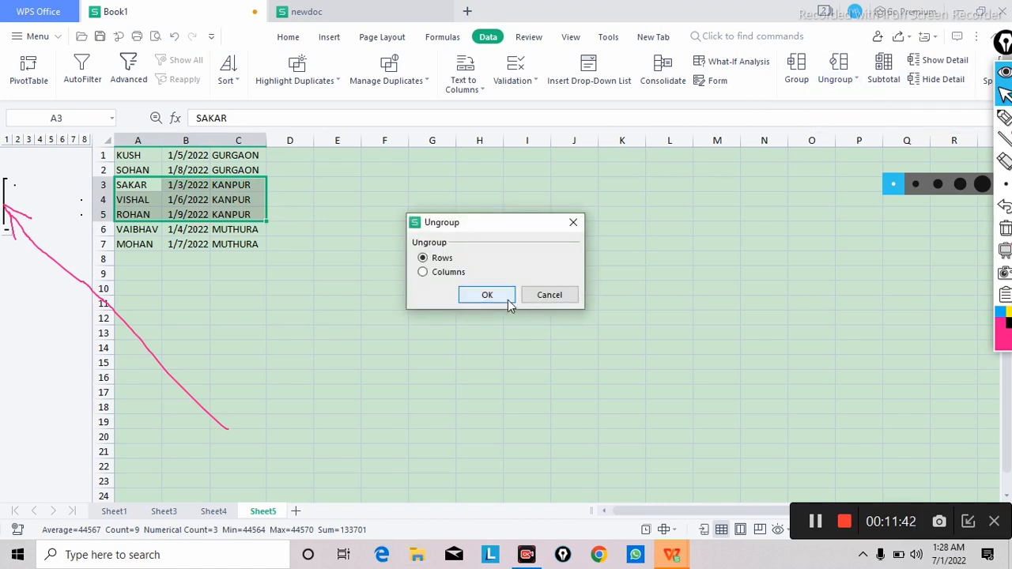
click(503, 295)
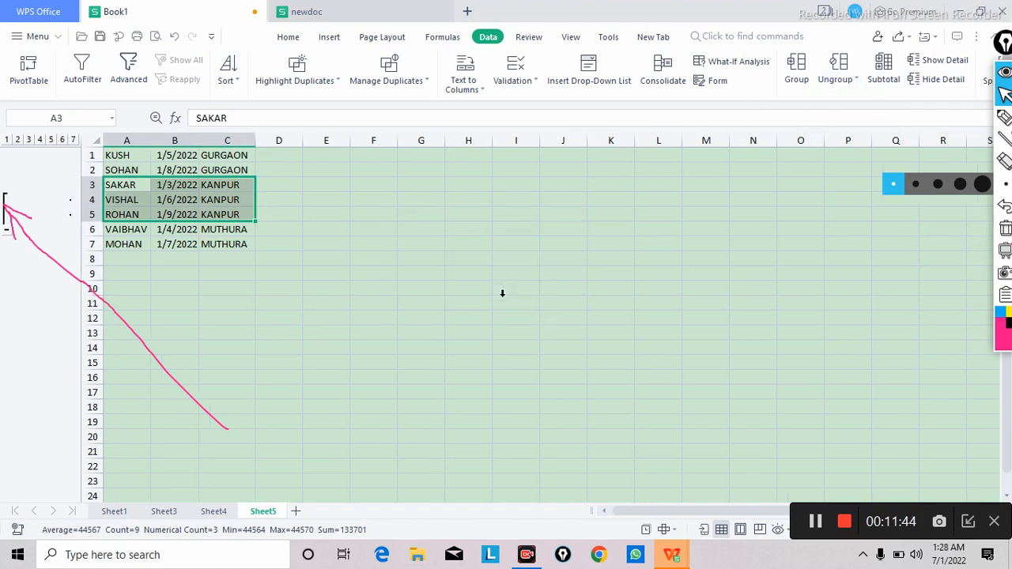
Step: Group the selected KANPUR records by rows once more
click(852, 86)
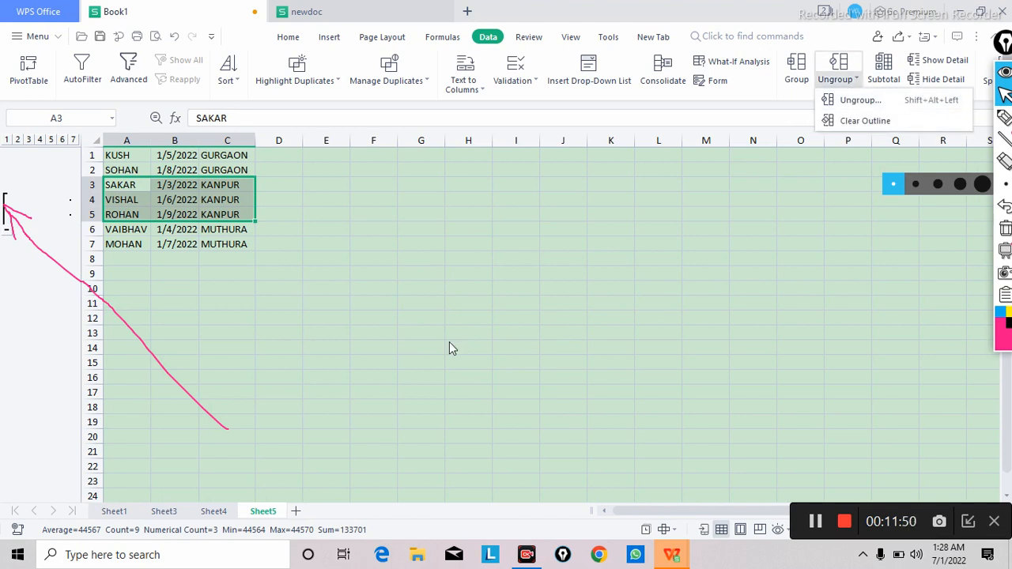
click(797, 69)
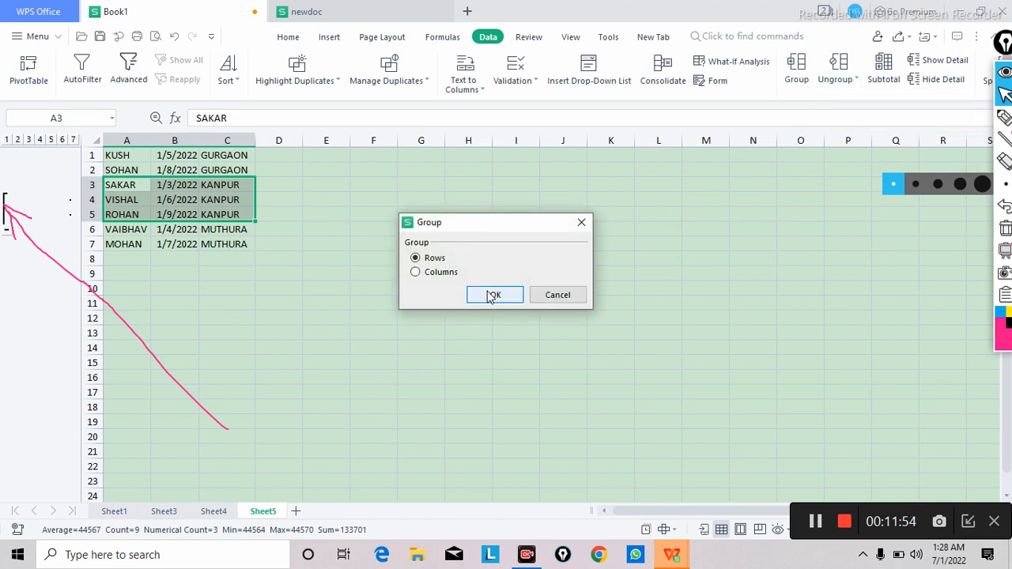
click(492, 296)
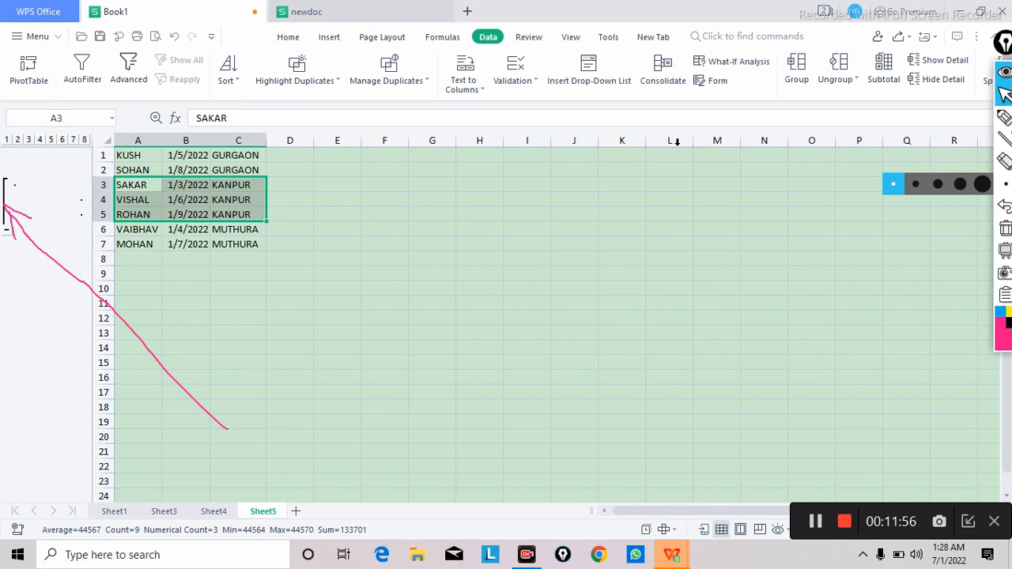
Step: Undo the grouping, ungrouping and collapse changes on rows 3 to 5 back to the ungrouped sorted table
key(ctrl+z)
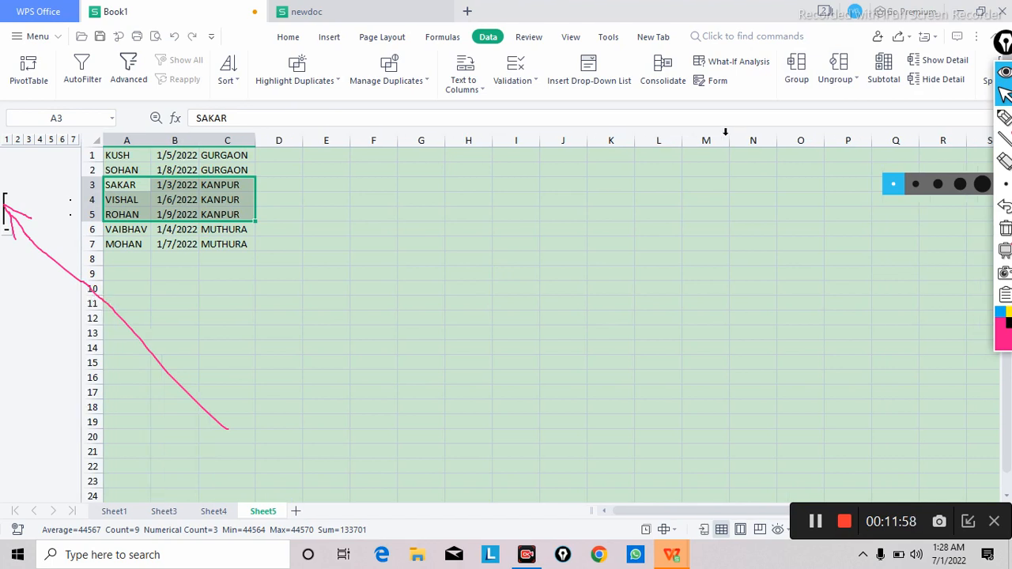
key(ctrl+z)
key(ctrl+z)
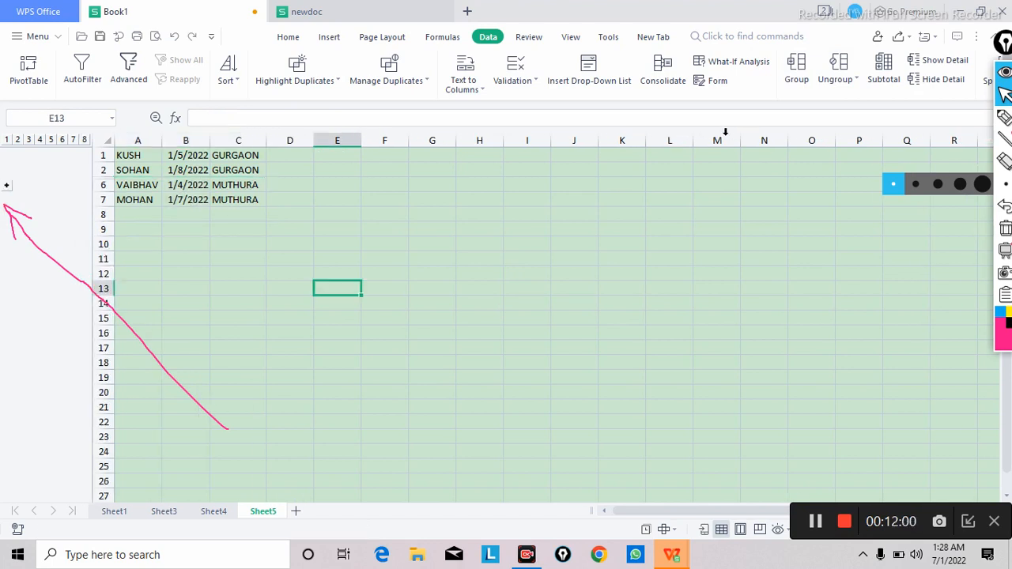
key(ctrl+z)
key(ctrl+z)
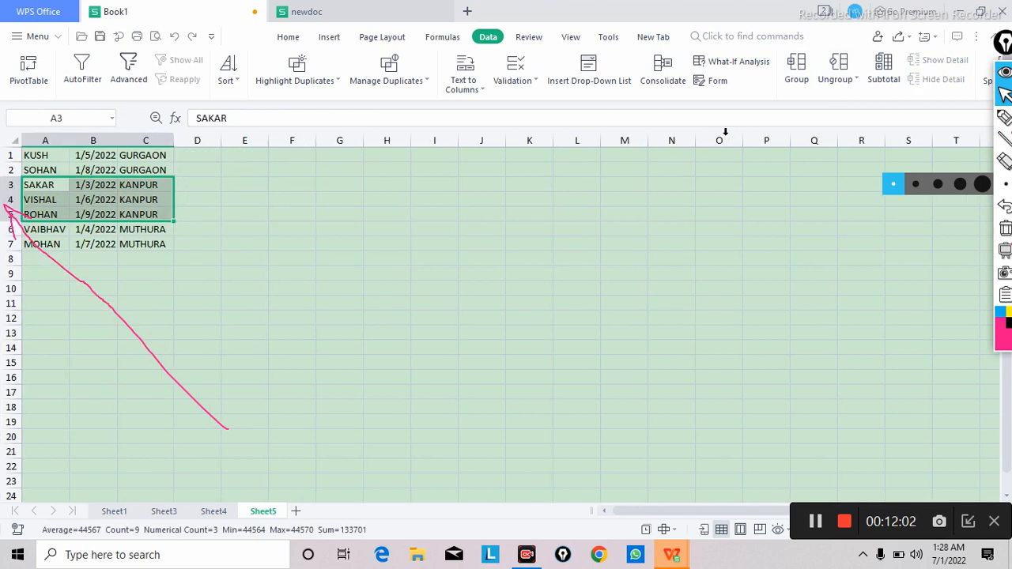
Step: Deselect the KANPUR records and clear the pen arrow drawn over the sheet
click(375, 337)
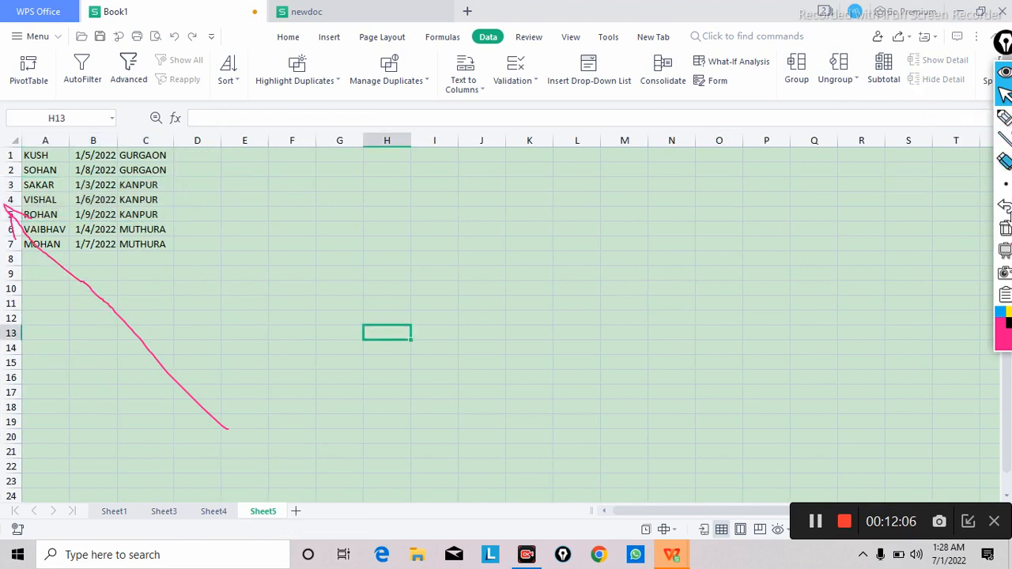
click(1006, 229)
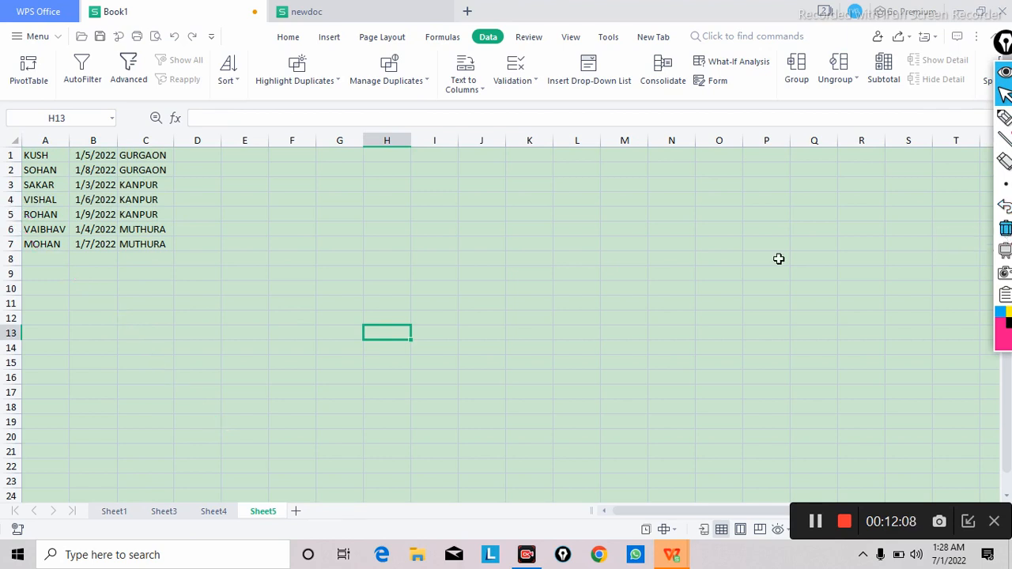
click(520, 301)
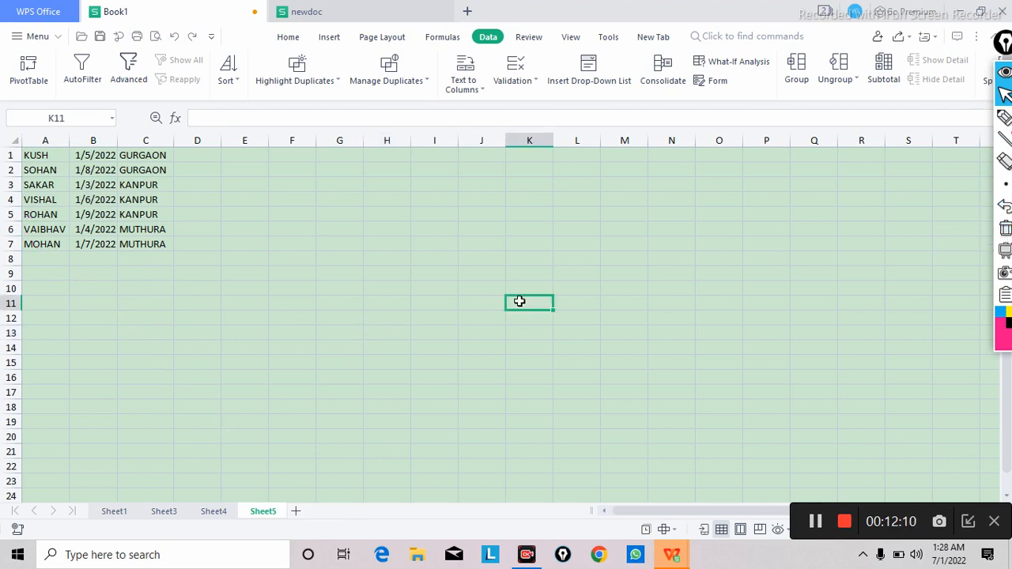
Step: Add a new sheet after Sheet5 and enter 1, 2 and 3 in cells A1 to A3
click(299, 513)
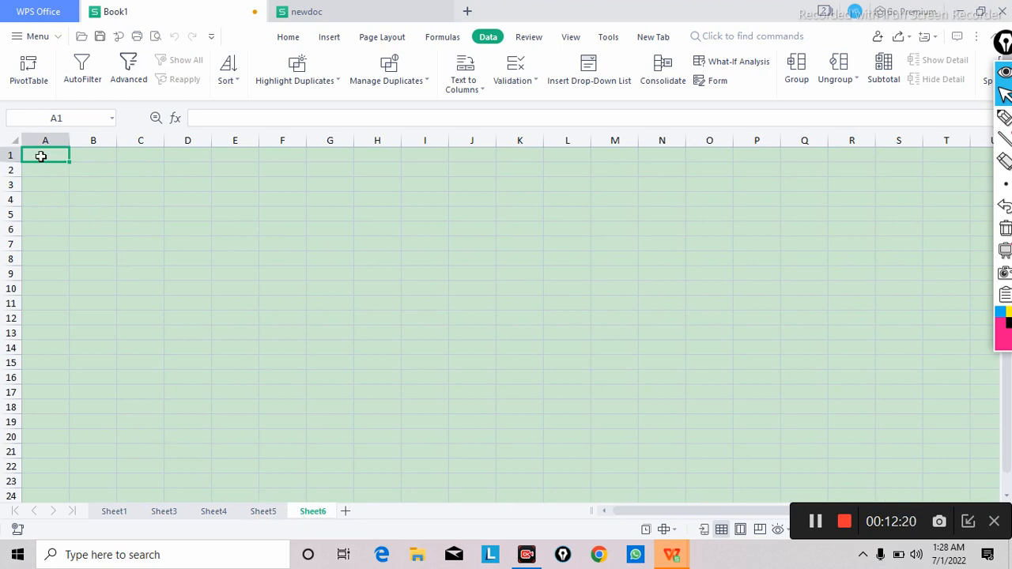
text(1)
key(Return)
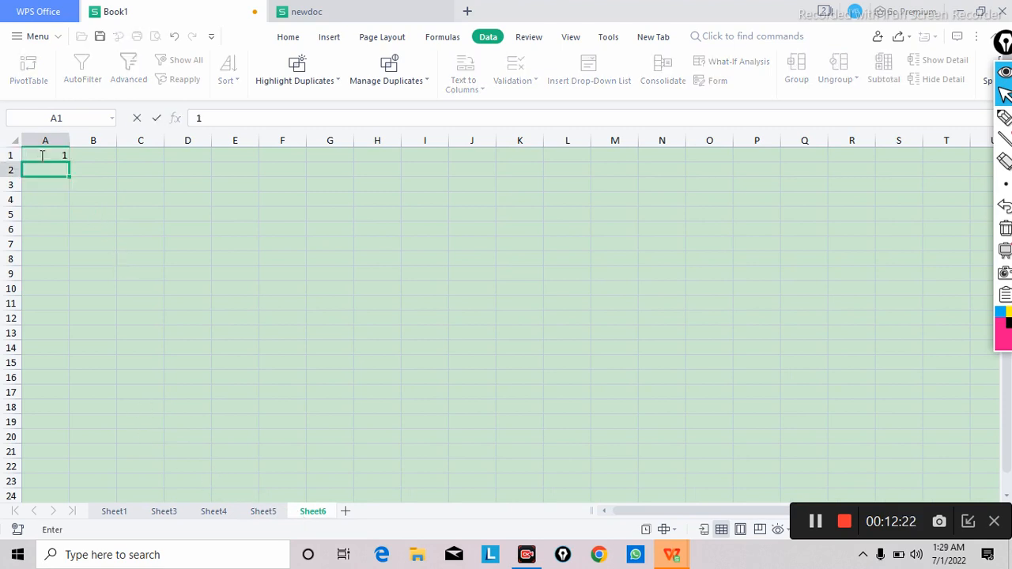
text(2)
key(Return)
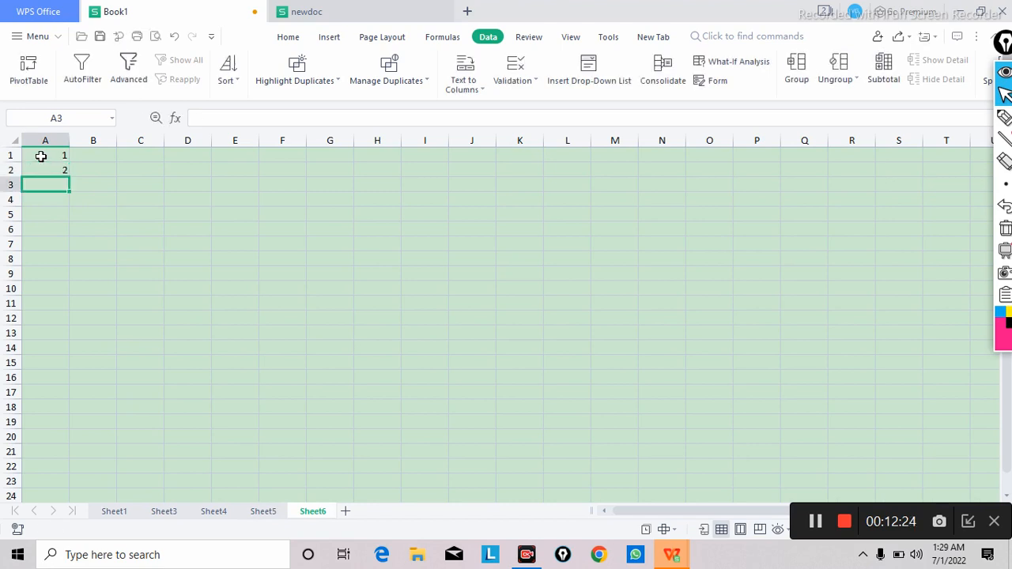
text(3)
key(Return)
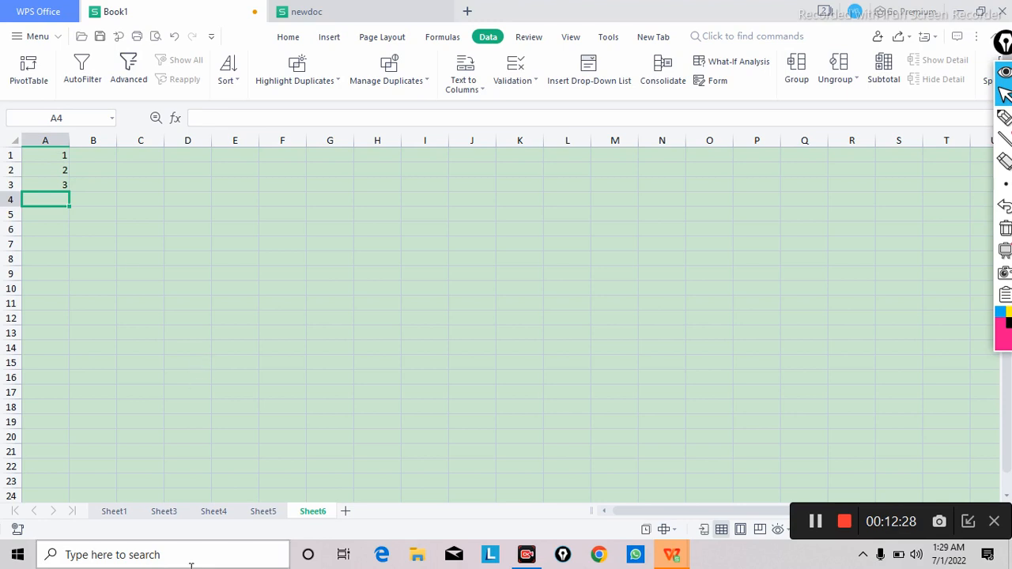
Step: Go to Sheet1 and select the even numbers in I1:I22 to examine their summary statistics
click(165, 511)
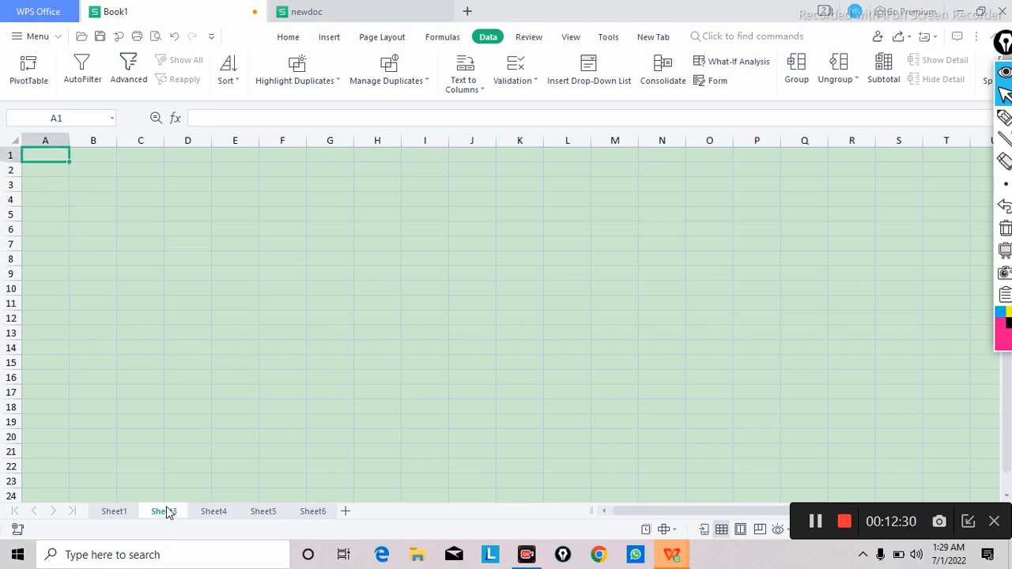
click(124, 512)
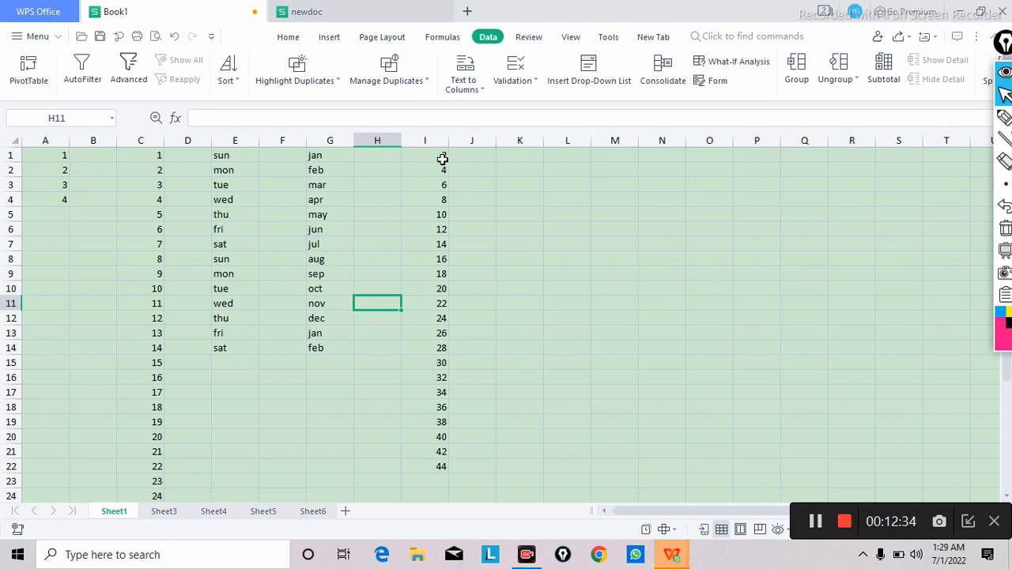
drag(443, 159, 436, 332)
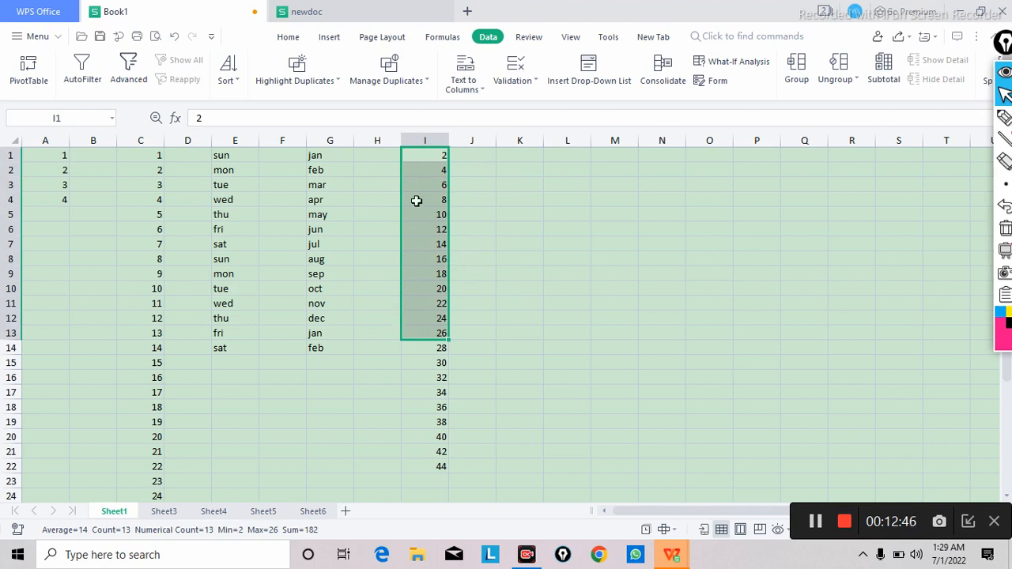
click(668, 316)
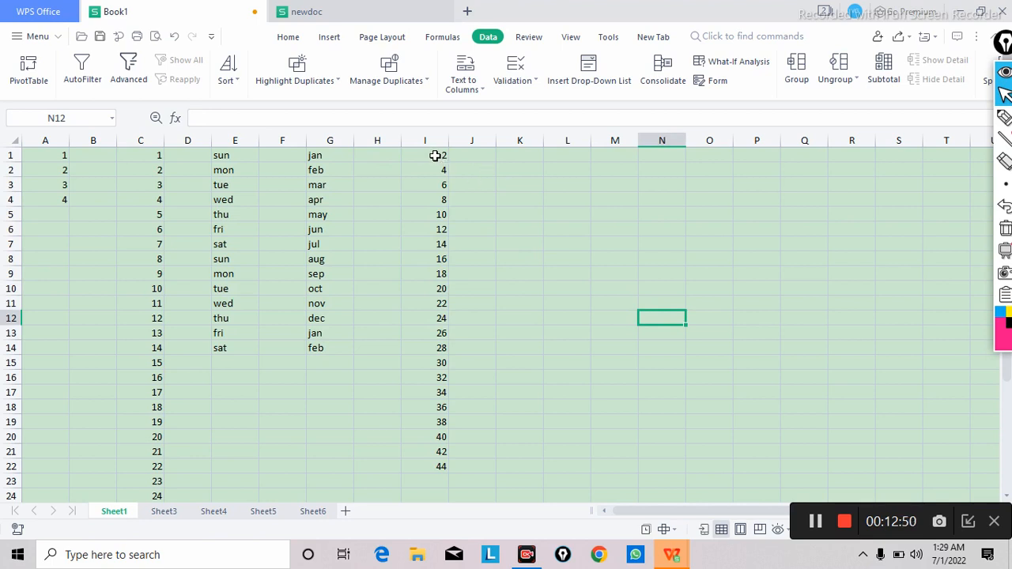
drag(435, 157, 429, 465)
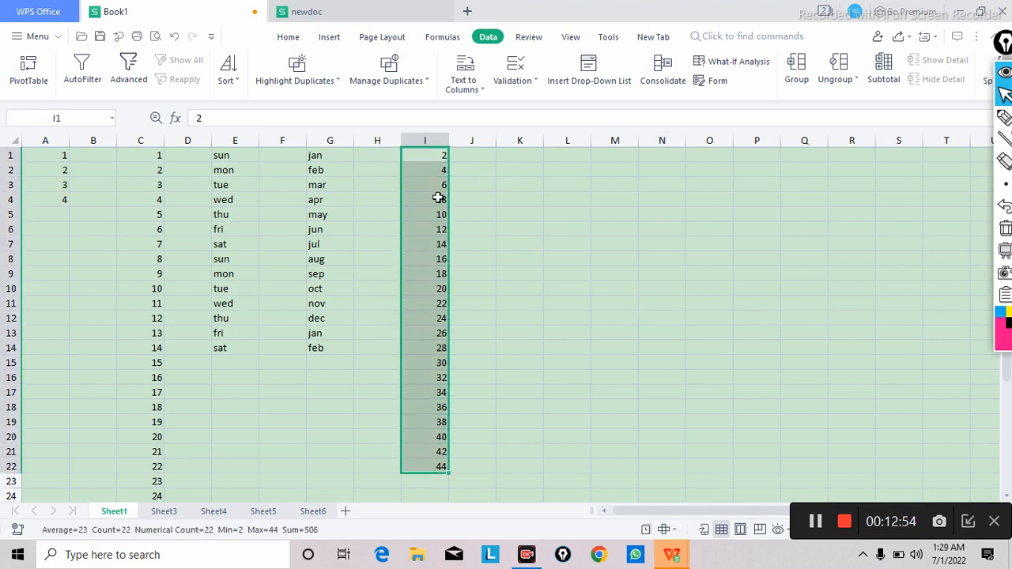
Step: Total the even-number series in cell K10 with the formula =SUM(I1:I22)
click(521, 291)
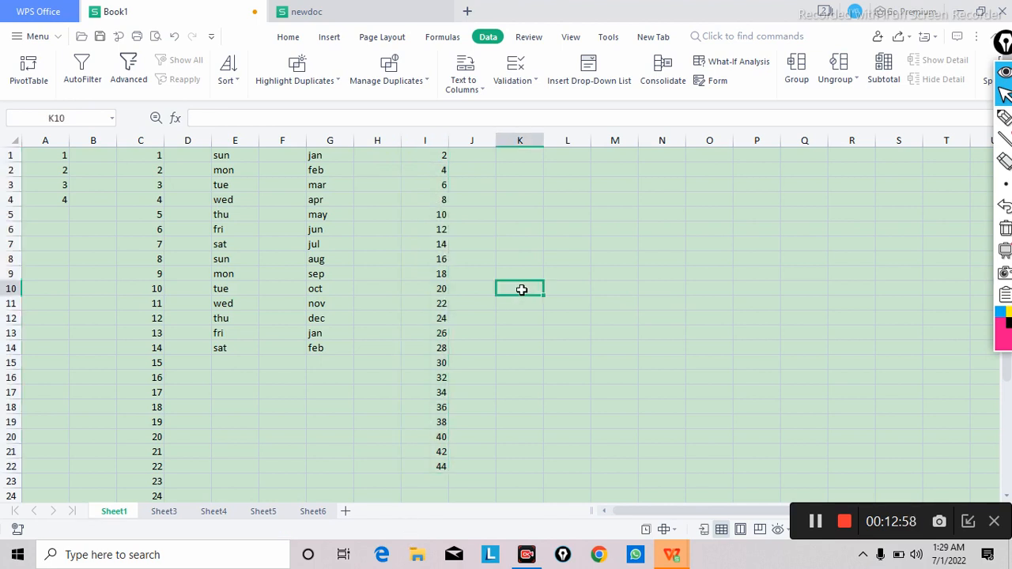
text(+)
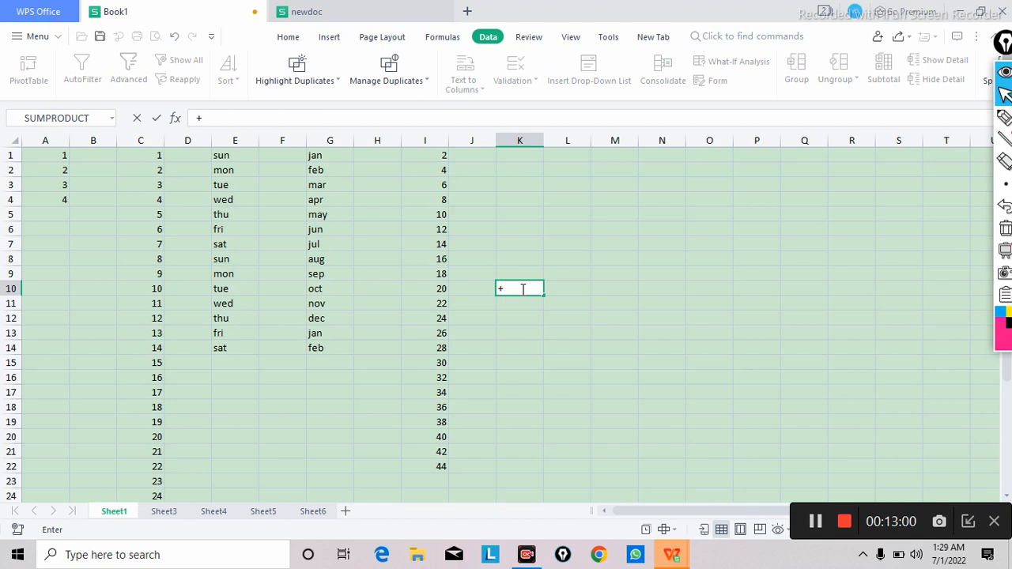
key(BackSpace)
text(=SUM)
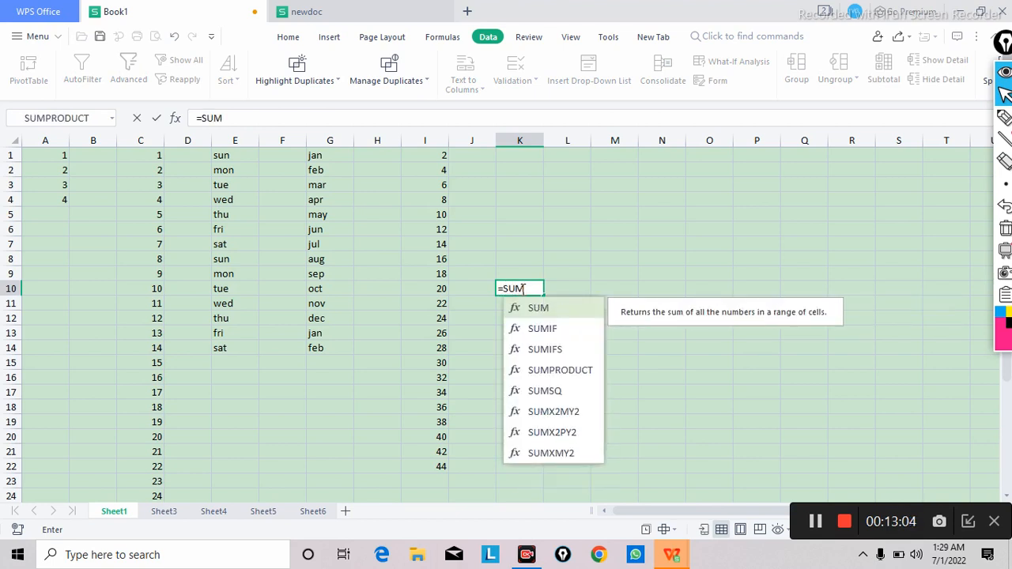
text(()
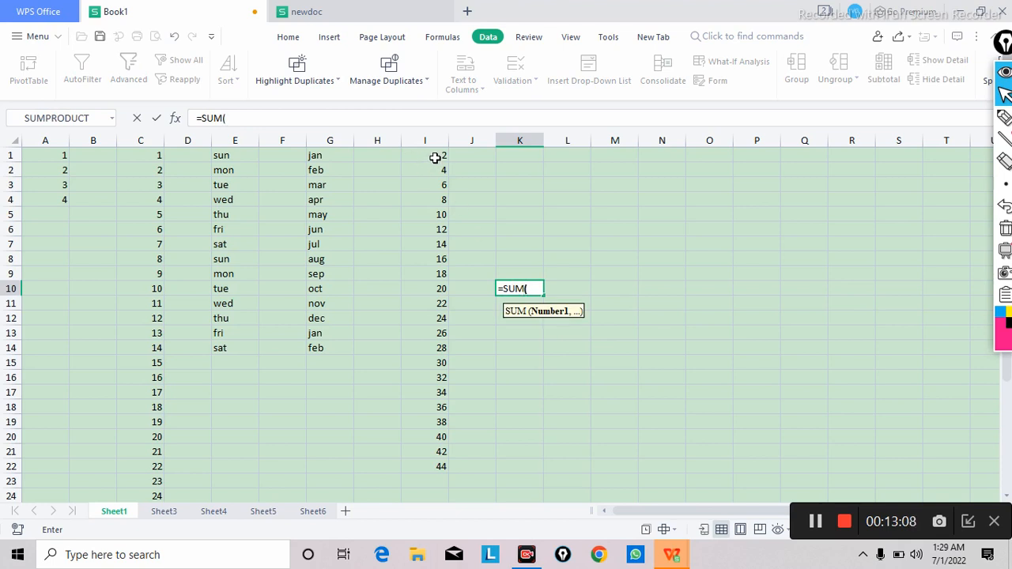
drag(435, 158, 442, 462)
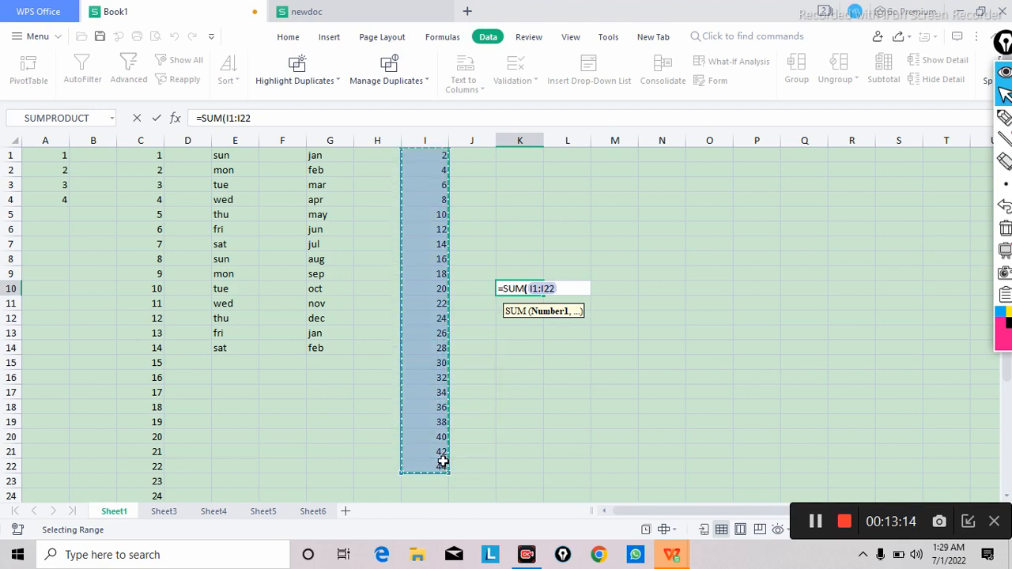
text())
key(Return)
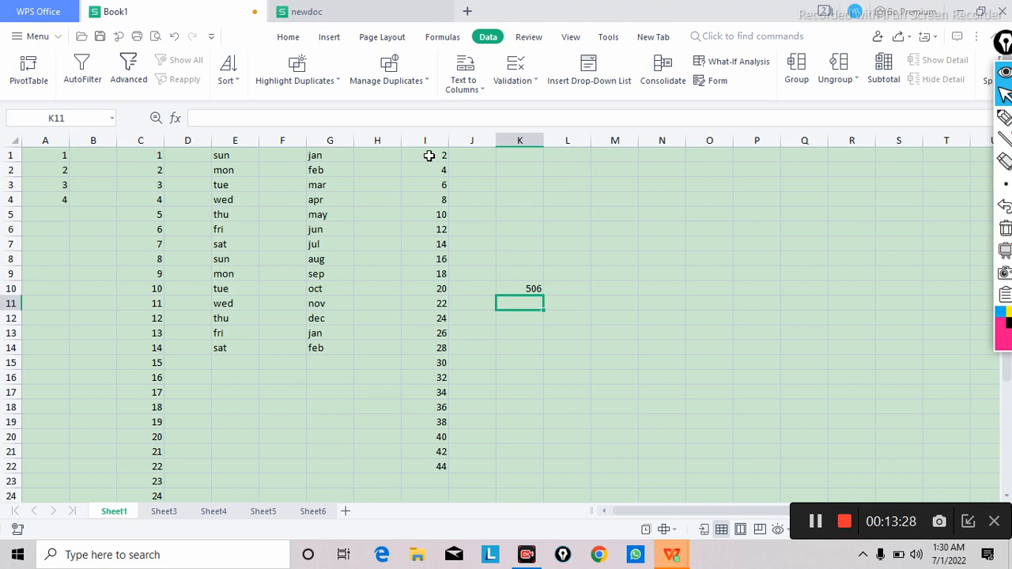
Step: Select I1:I22 and mark its average, count, numerical count, minimum, maximum and sum read-outs with the pen
drag(428, 156, 432, 245)
drag(413, 408, 420, 468)
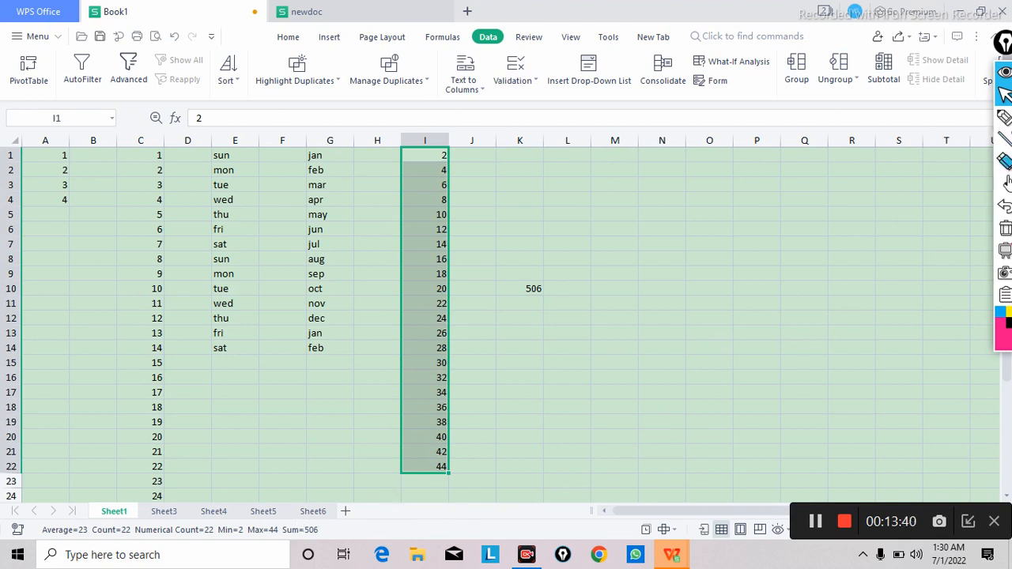
click(1006, 119)
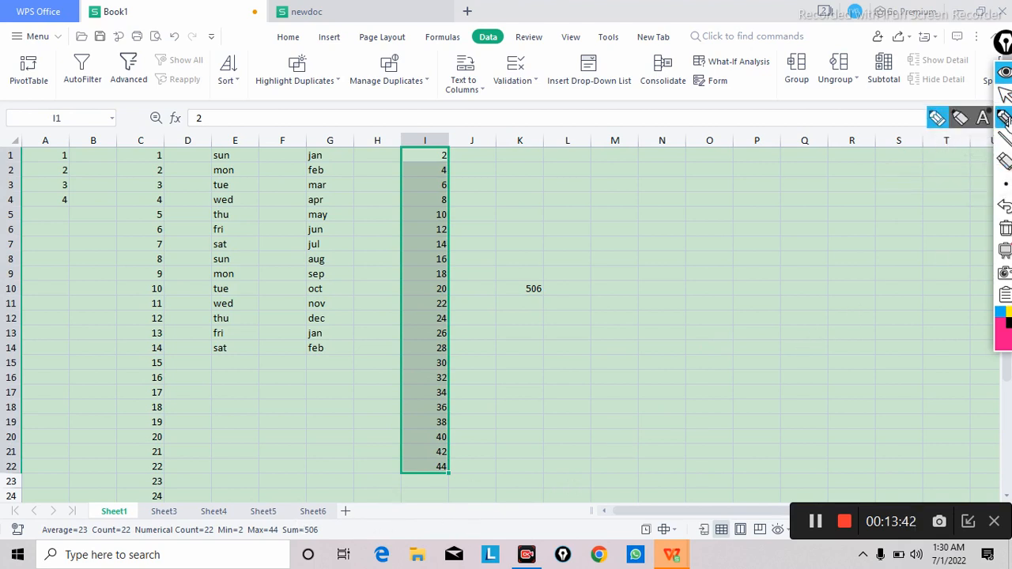
mouse_move(767, 297)
mouse_down()
mouse_move(649, 393)
mouse_move(447, 525)
mouse_move(349, 543)
mouse_move(364, 534)
mouse_move(348, 547)
mouse_up()
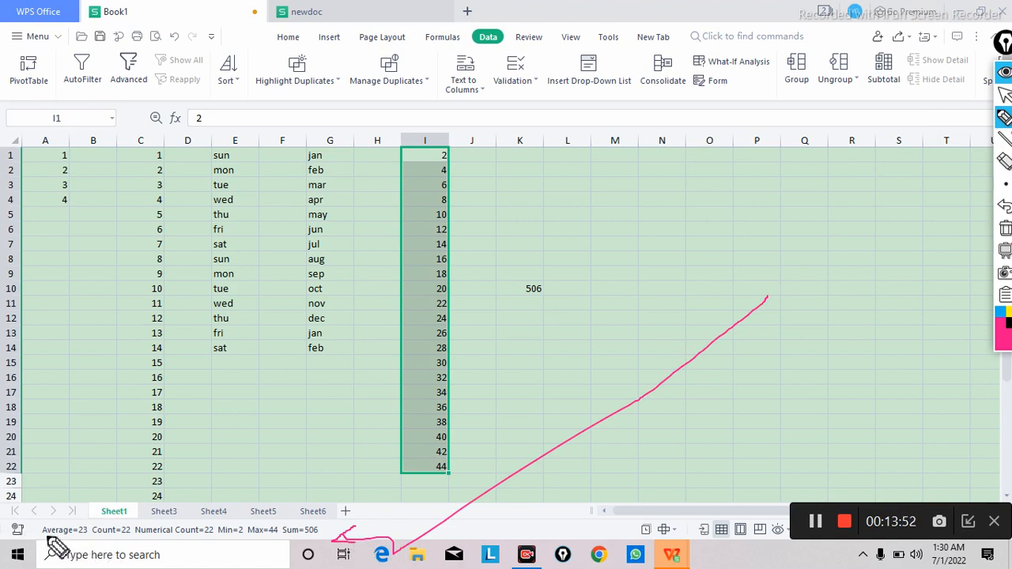
mouse_move(46, 536)
mouse_down()
mouse_move(127, 520)
mouse_move(131, 536)
mouse_move(113, 541)
mouse_up()
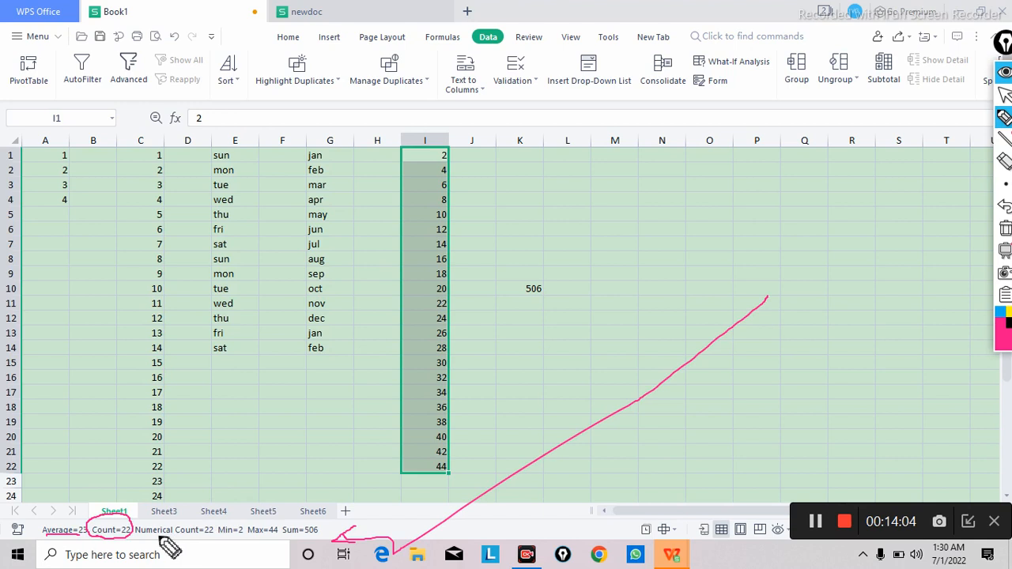
mouse_move(137, 544)
mouse_down()
mouse_move(165, 514)
mouse_move(222, 530)
mouse_move(181, 539)
mouse_move(163, 539)
mouse_move(237, 515)
mouse_move(248, 528)
mouse_move(222, 541)
mouse_up()
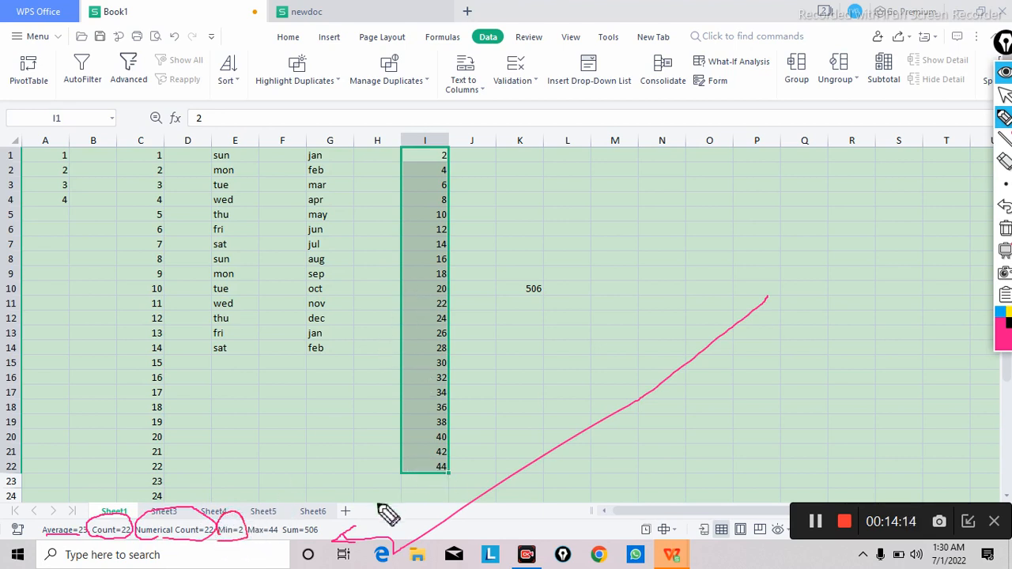
mouse_move(251, 538)
mouse_down()
mouse_move(266, 512)
mouse_move(284, 522)
mouse_move(277, 538)
mouse_up()
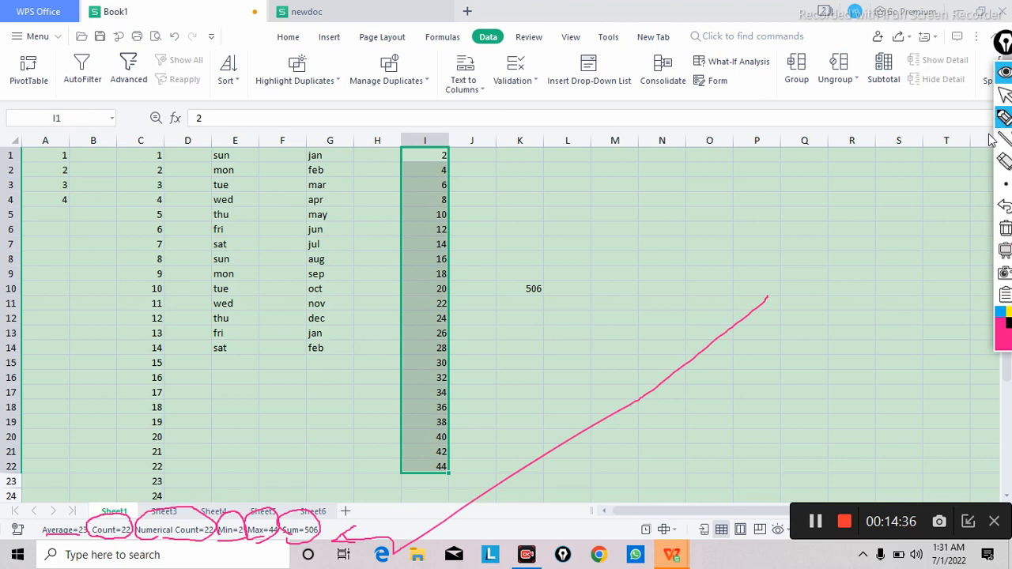
click(1005, 95)
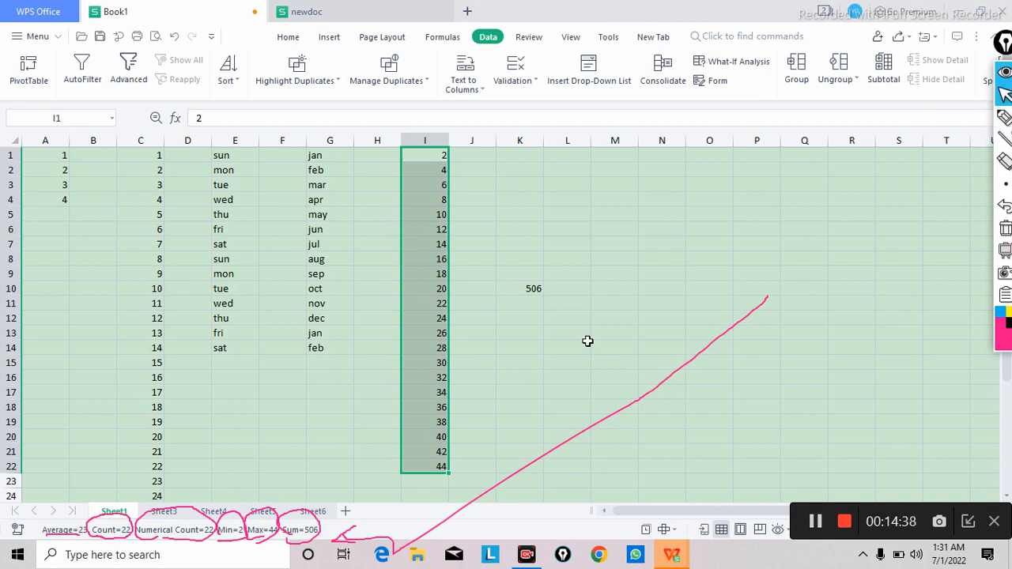
Step: Select C1:C19 to examine its summary statistics, and clear the pen marks from the screen
mouse_move(1006, 250)
click(138, 153)
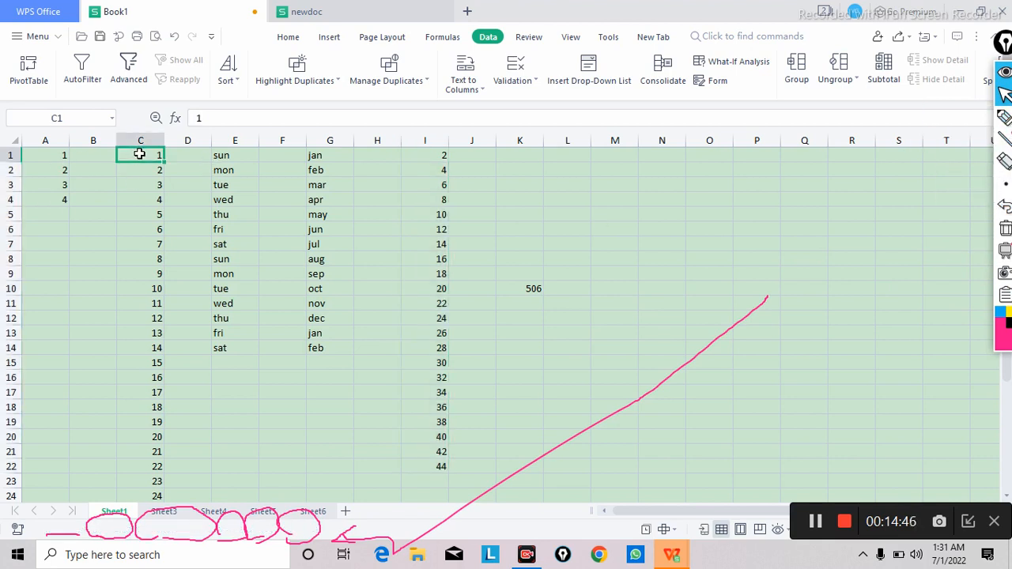
drag(139, 154, 138, 268)
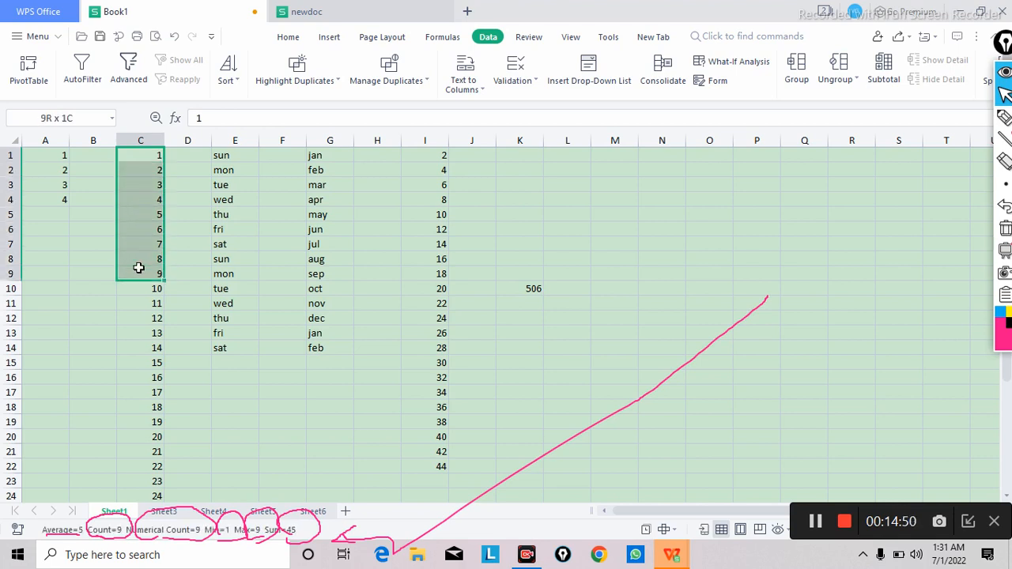
drag(138, 268, 131, 421)
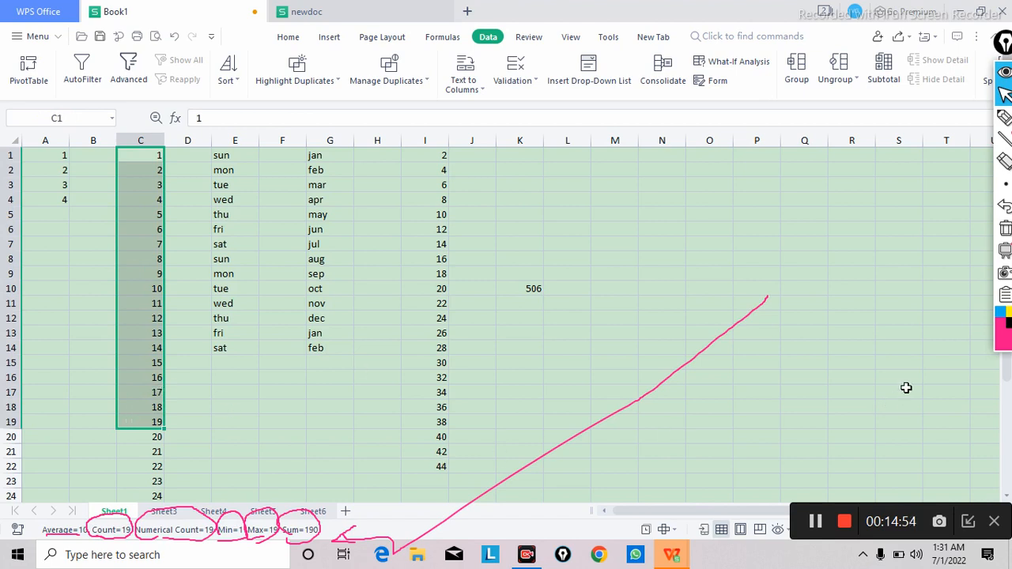
click(1004, 229)
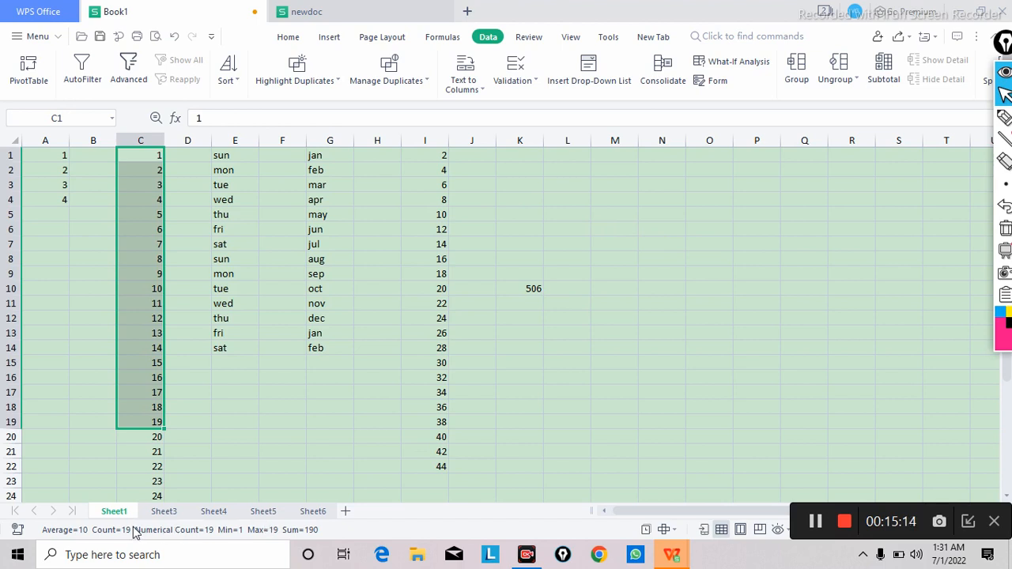
Step: Enter a person's full name in cell A1 of Sheet3
click(171, 511)
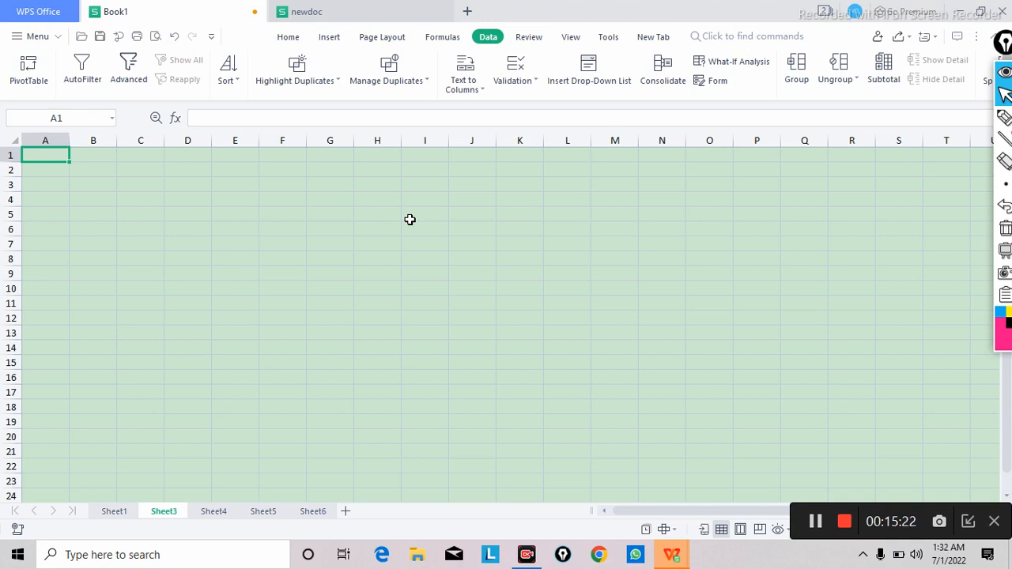
click(290, 40)
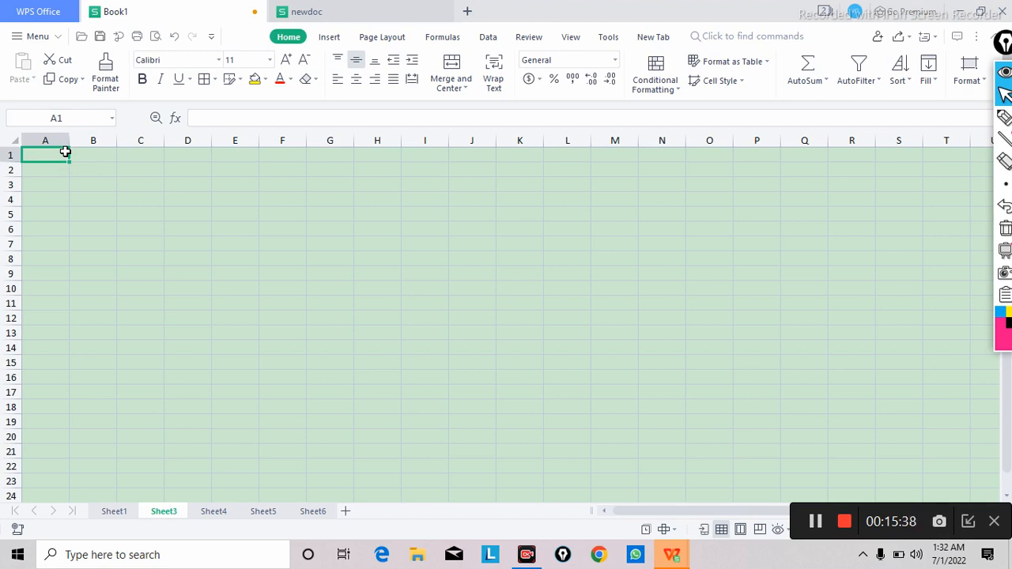
text(GOVIND)
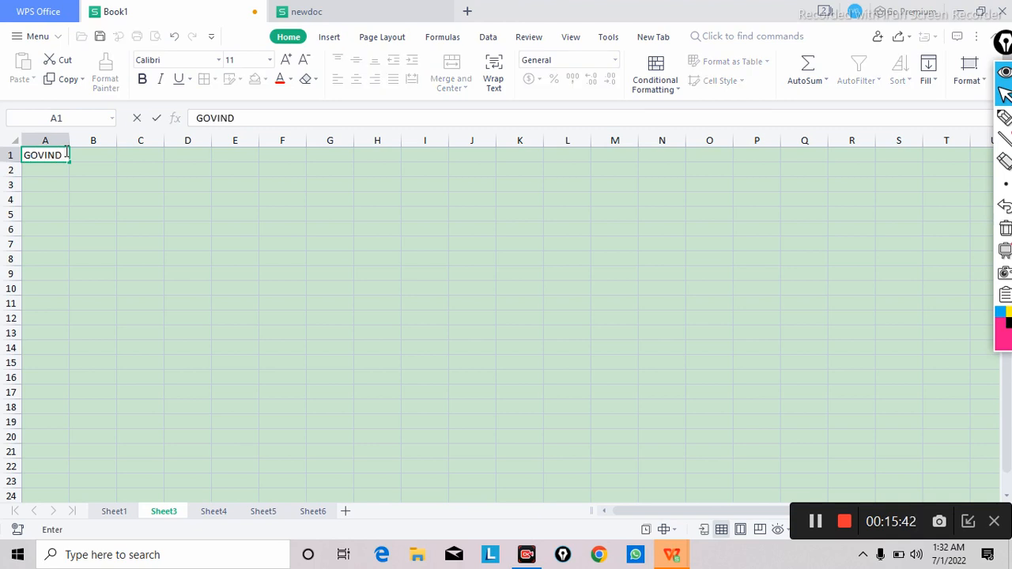
text( KUMAR)
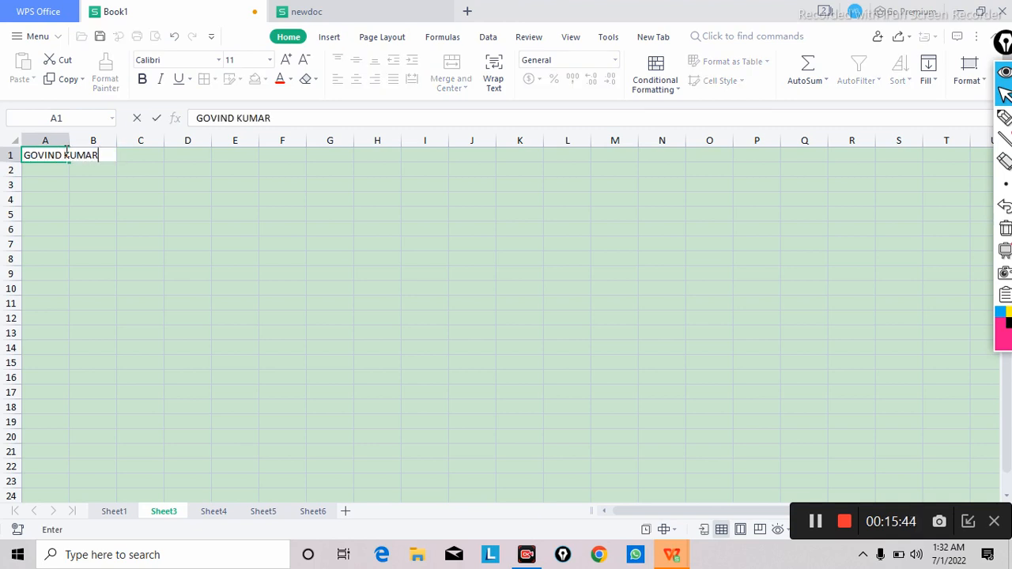
text( SHARMA)
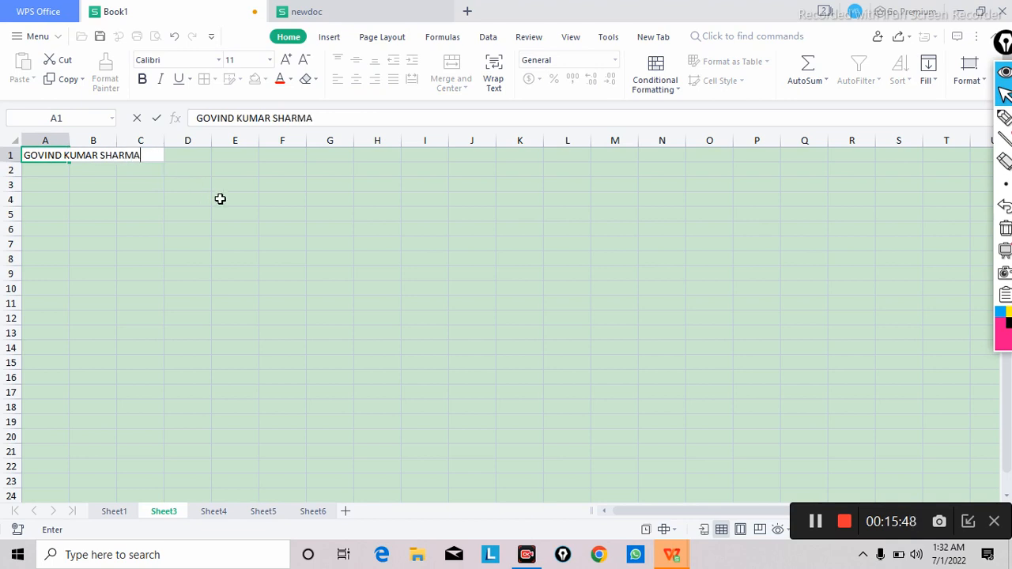
click(240, 211)
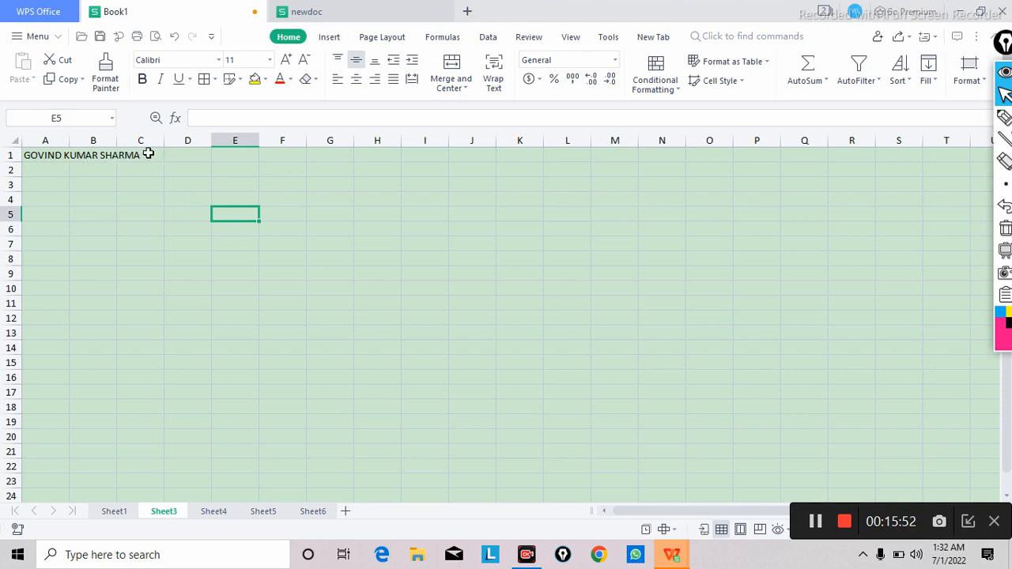
Step: Widen column A to fit the name in A1, and narrow it back to about its default width
double_click(68, 142)
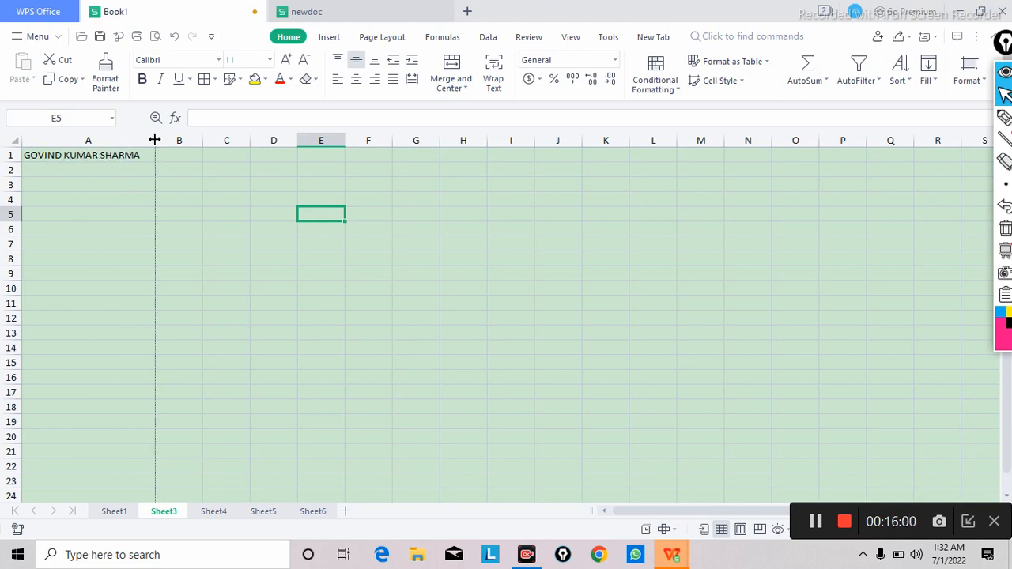
drag(154, 140, 73, 139)
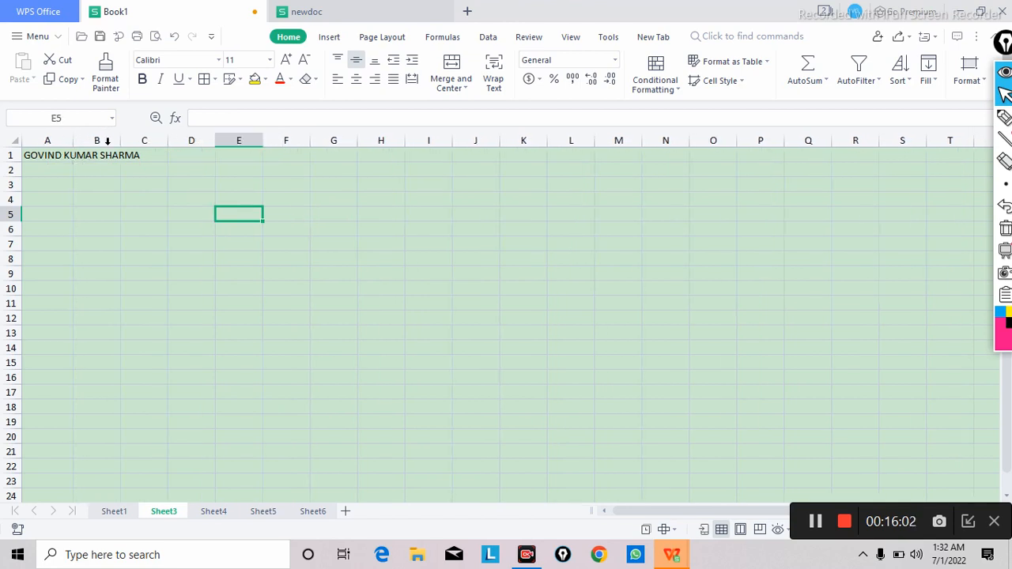
click(143, 158)
click(171, 171)
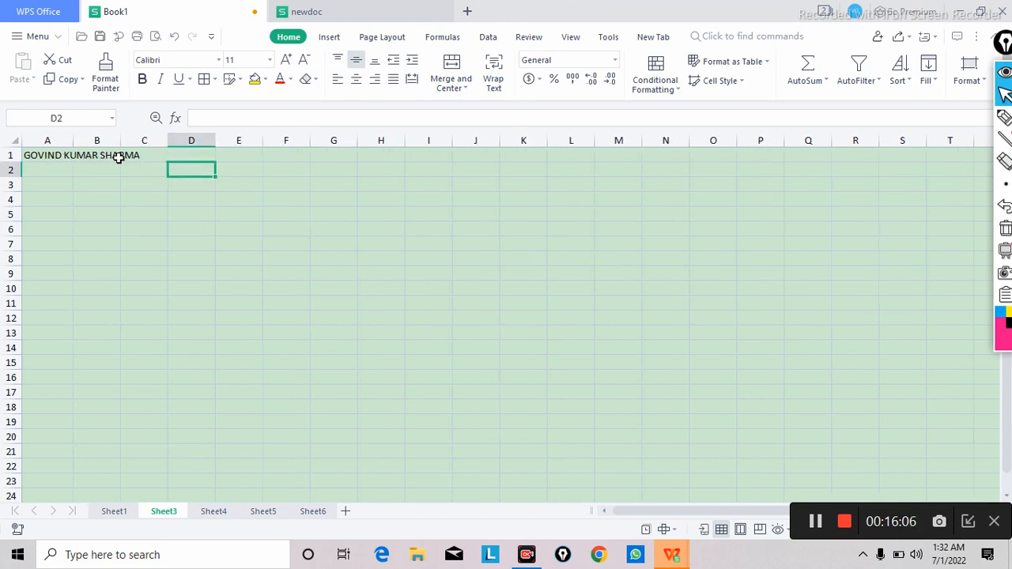
click(351, 197)
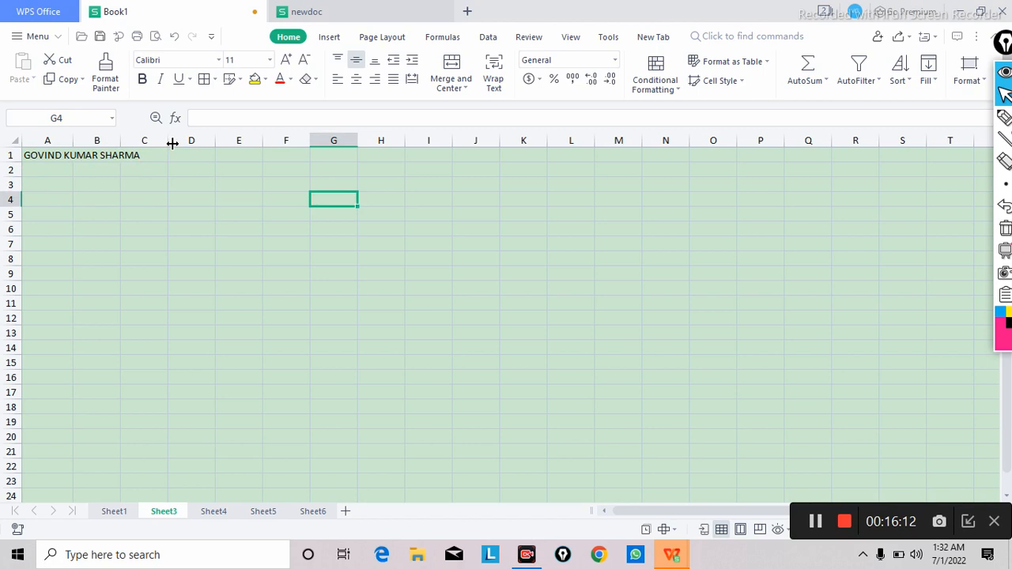
Step: Wrap the text in cell A1 so the name fits within the width of column A
click(50, 158)
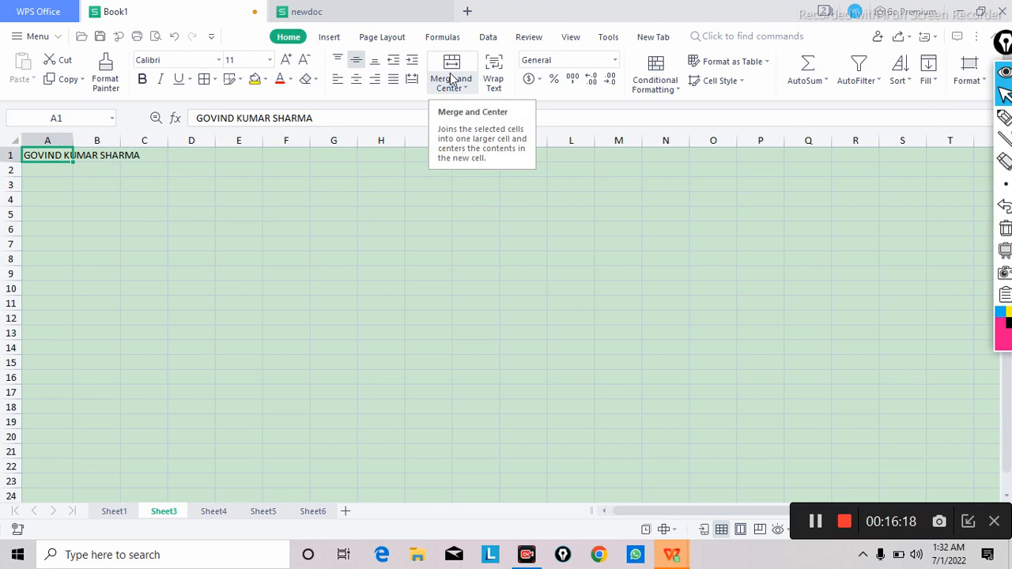
click(490, 82)
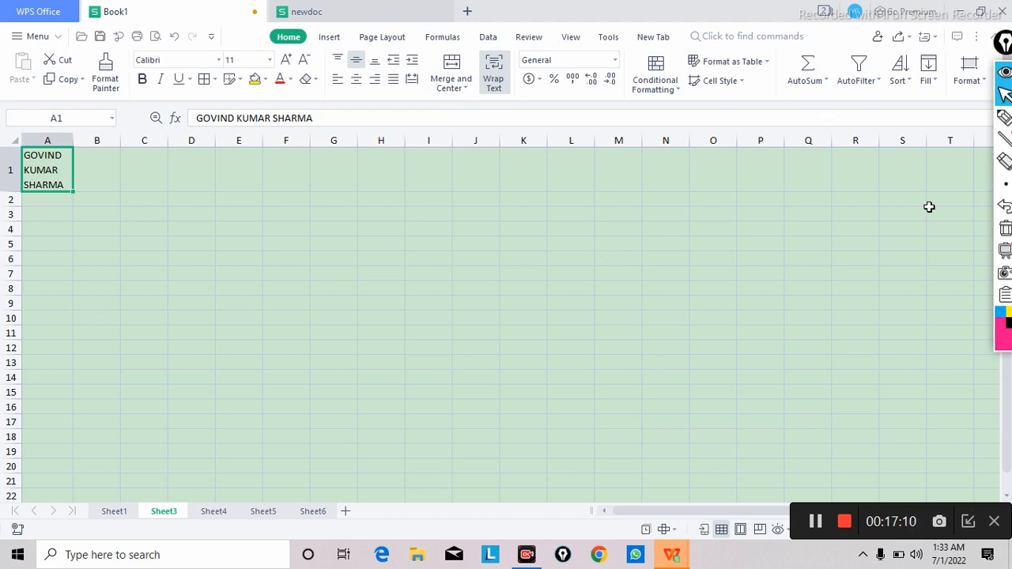
Step: Circle the Conditional Formatting command with the on-screen pen
click(1005, 117)
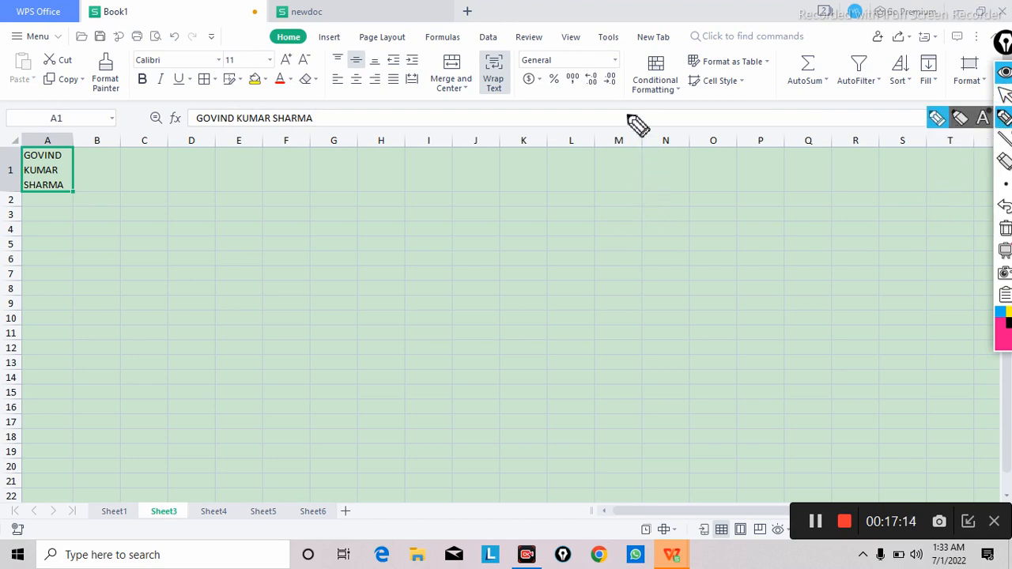
mouse_move(626, 118)
mouse_down()
mouse_move(661, 56)
mouse_move(701, 92)
mouse_move(637, 120)
mouse_up()
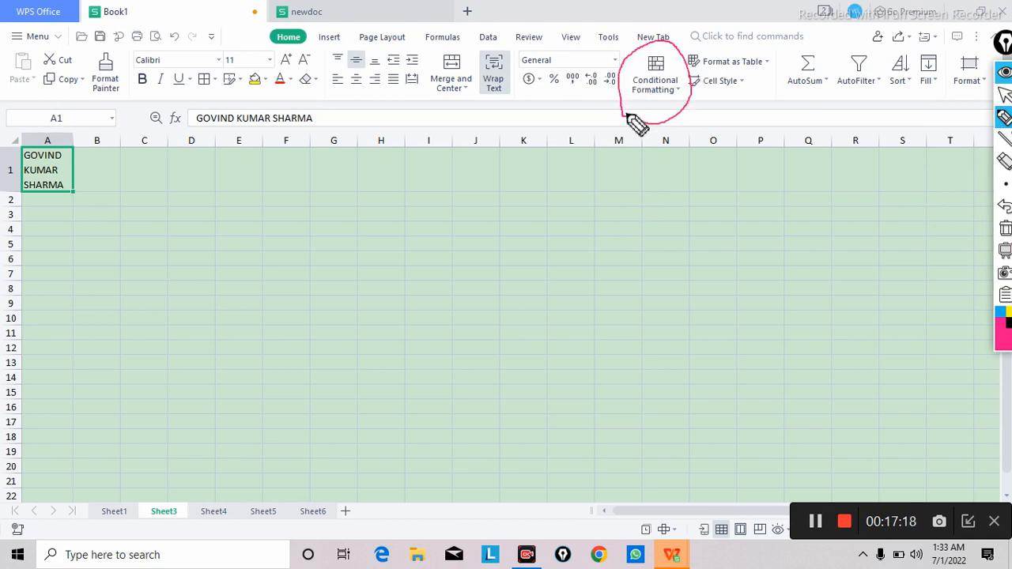